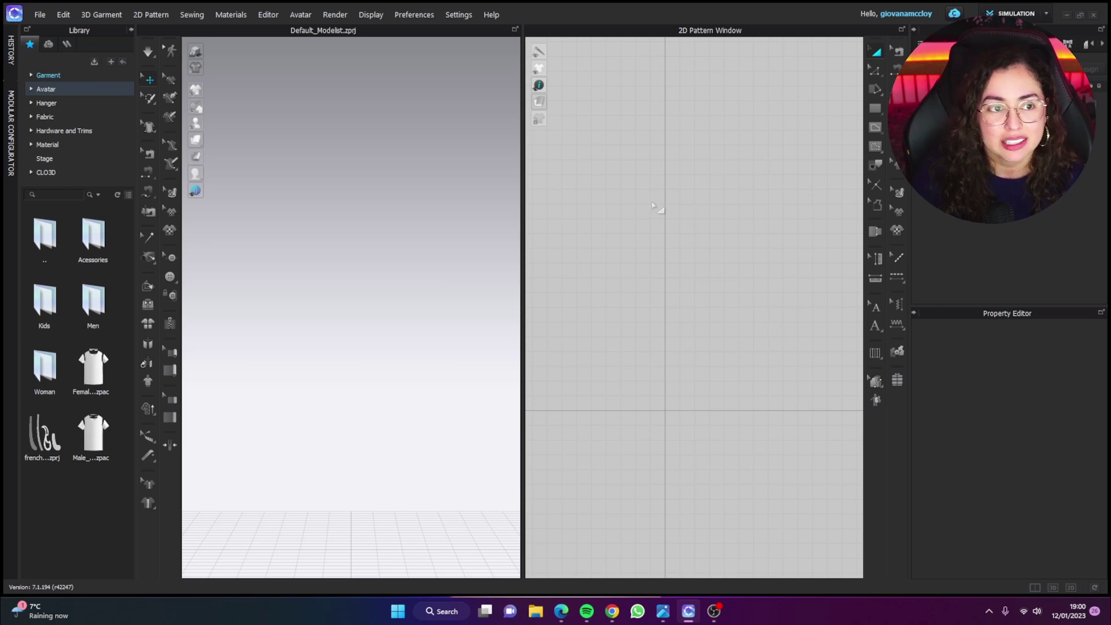
click(367, 267)
scroll(425, 357, down, 2)
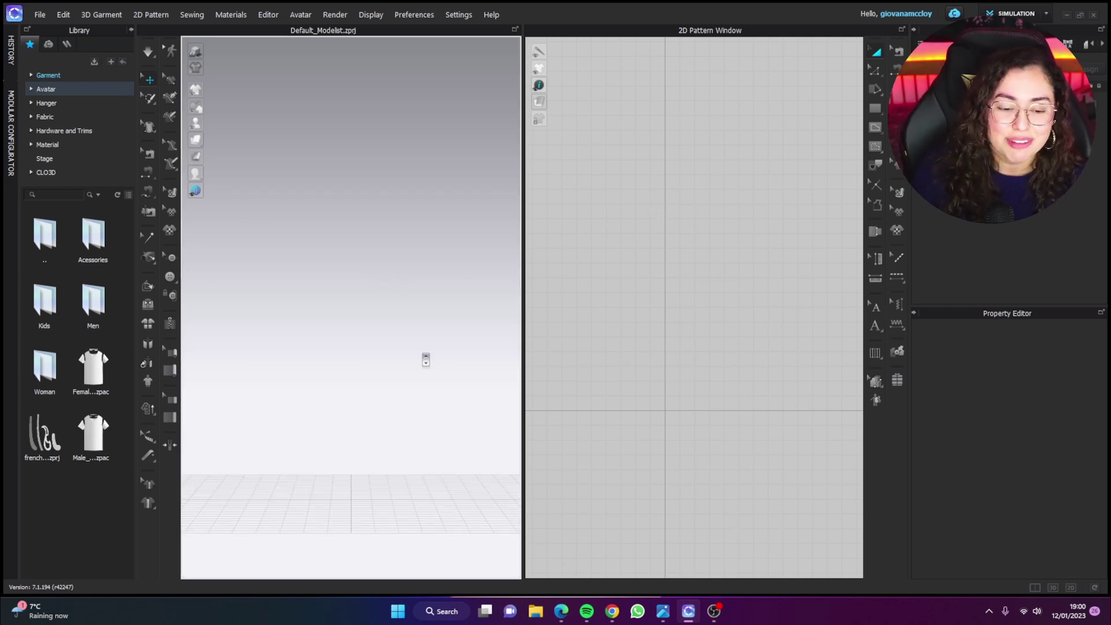
middle_drag(425, 365, 429, 302)
right_drag(429, 326, 427, 321)
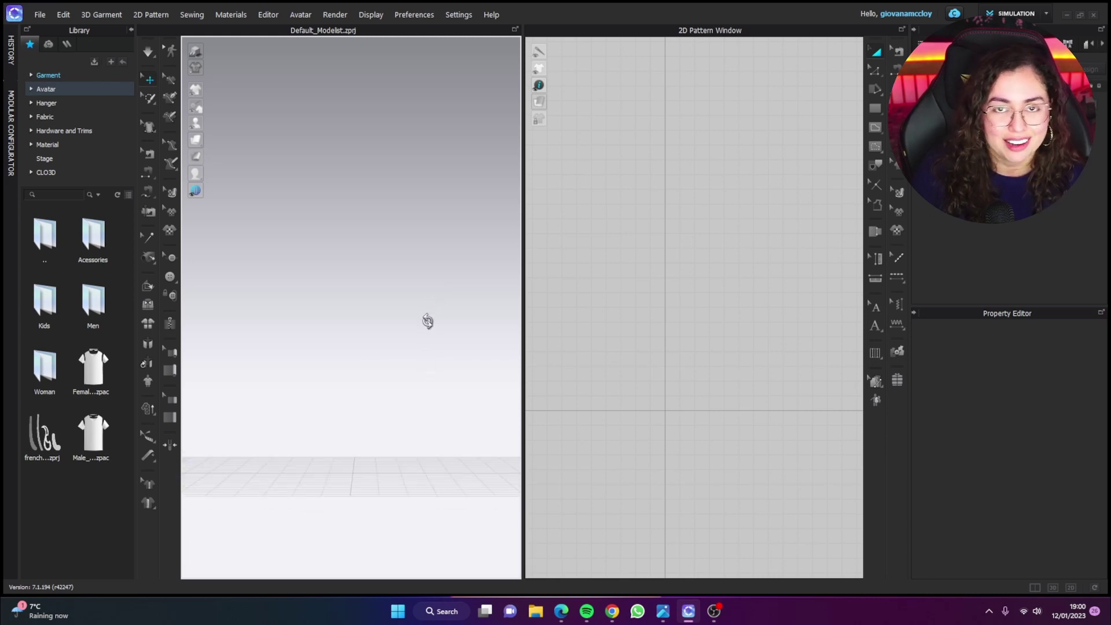
- Load the studio backdrop avatar file from the render background folder of the CLO3D library into the scene
click(59, 89)
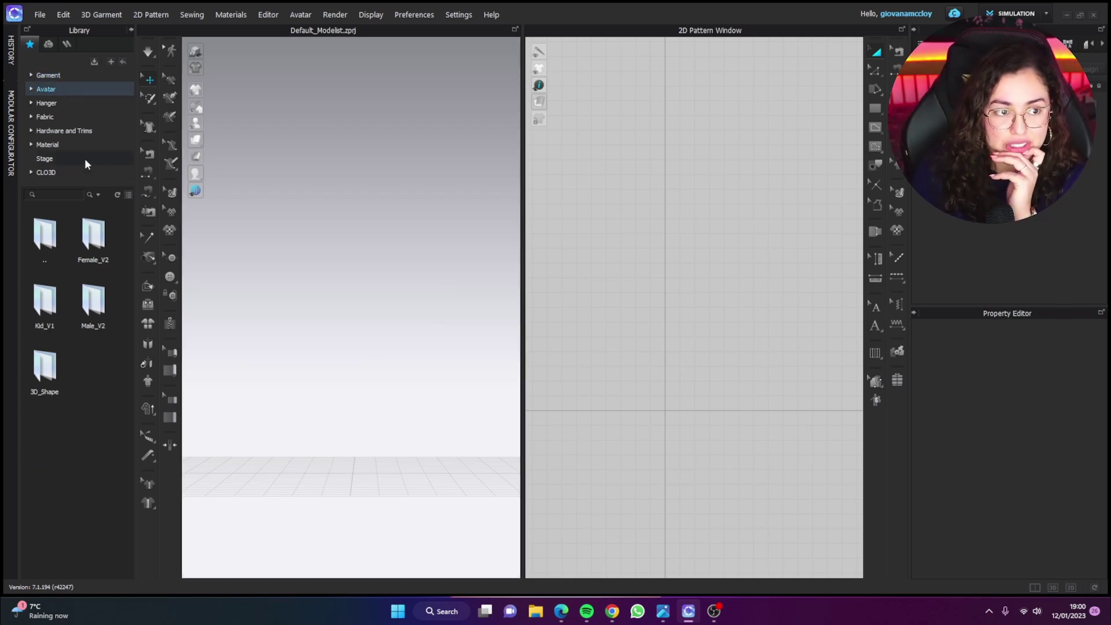
click(82, 169)
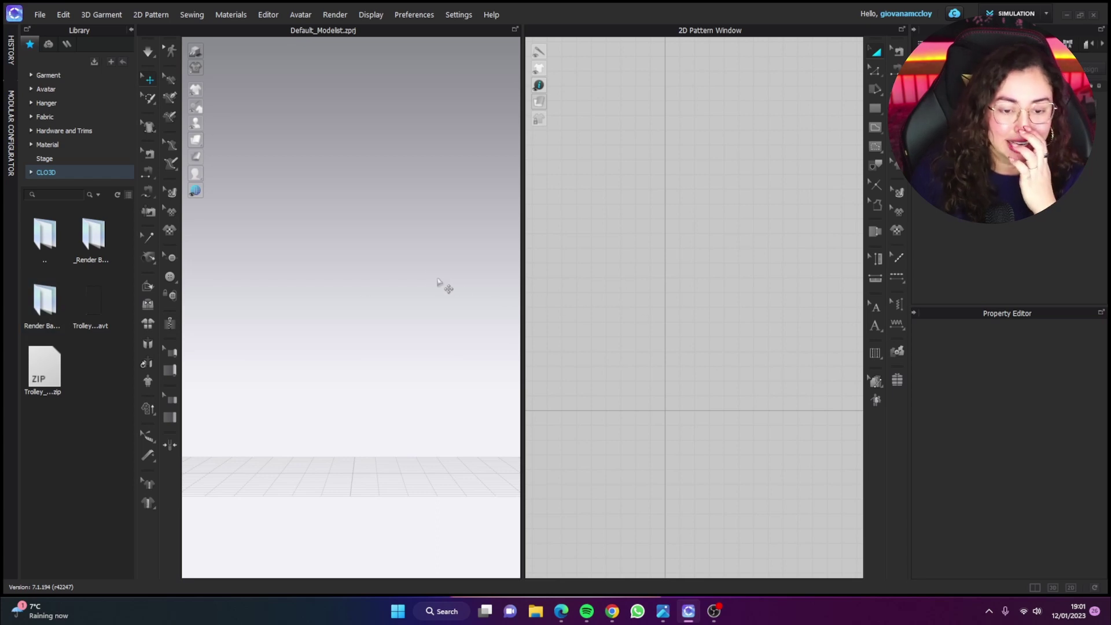
double_click(50, 294)
double_click(94, 254)
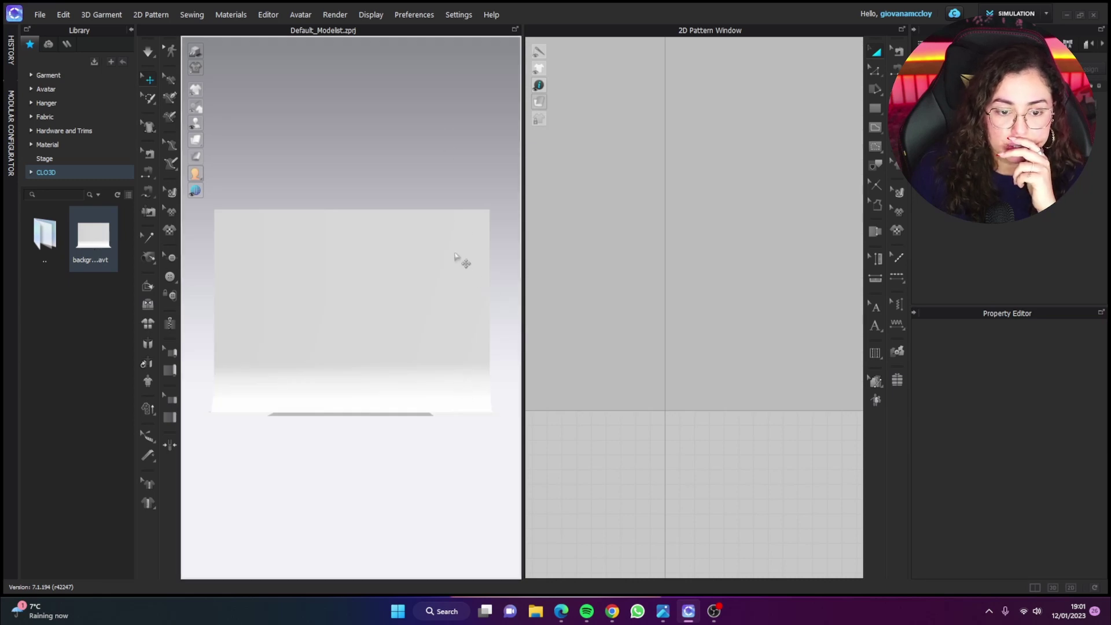
mouse_move(459, 266)
right_down()
mouse_move(325, 260)
mouse_move(486, 265)
mouse_move(350, 261)
mouse_move(448, 269)
right_up()
scroll(391, 265, up, 3)
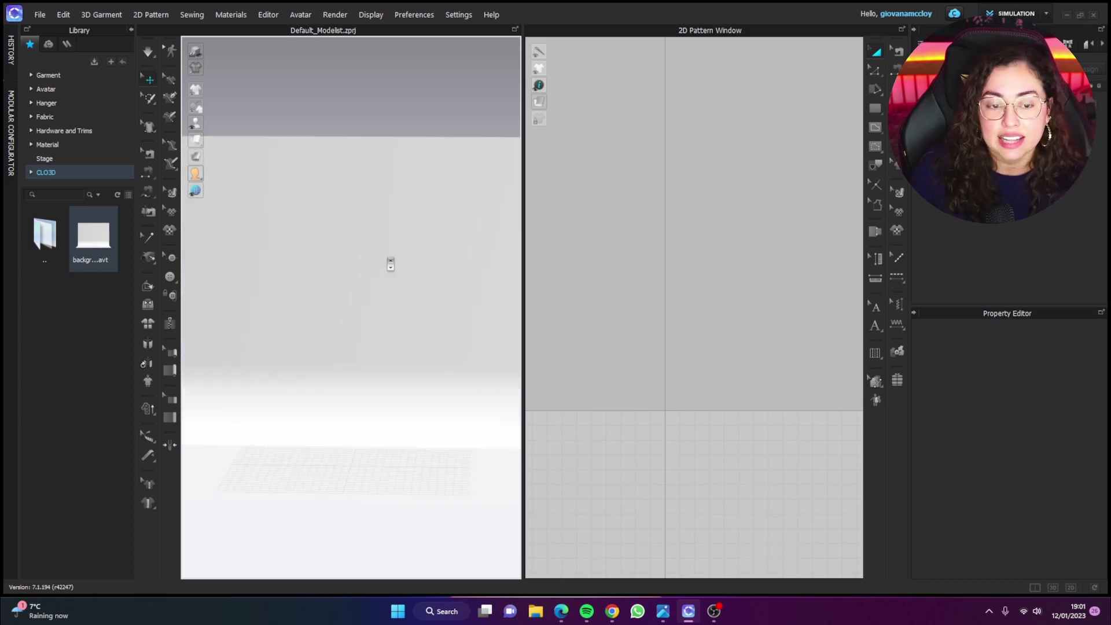
right_drag(408, 363, 347, 372)
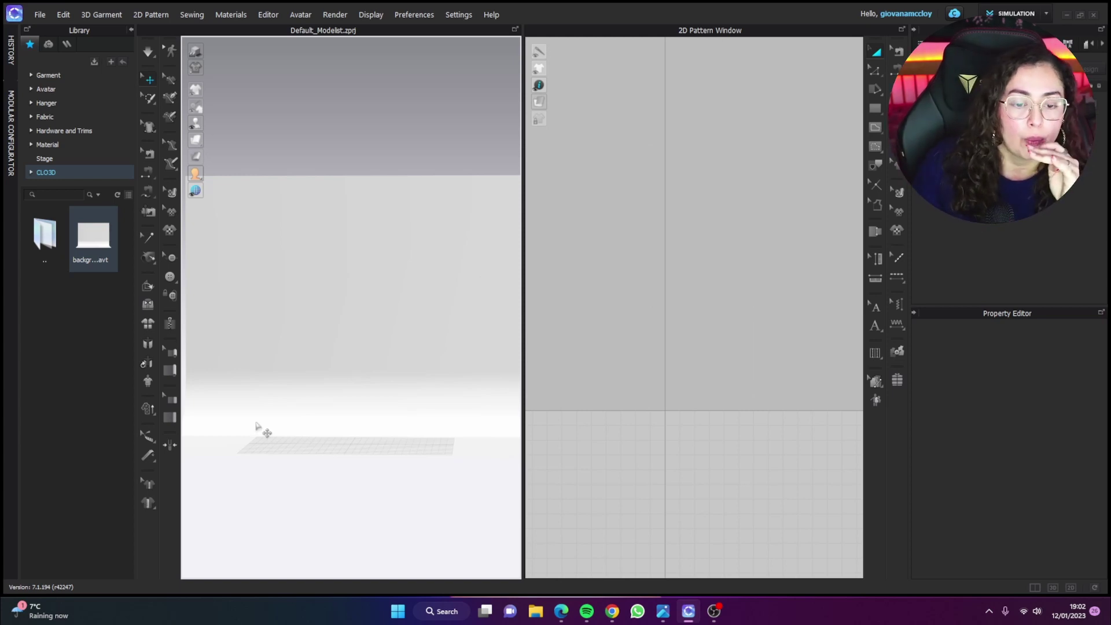
- Set the backdrop's material colour to orange
scroll(303, 400, up, 2)
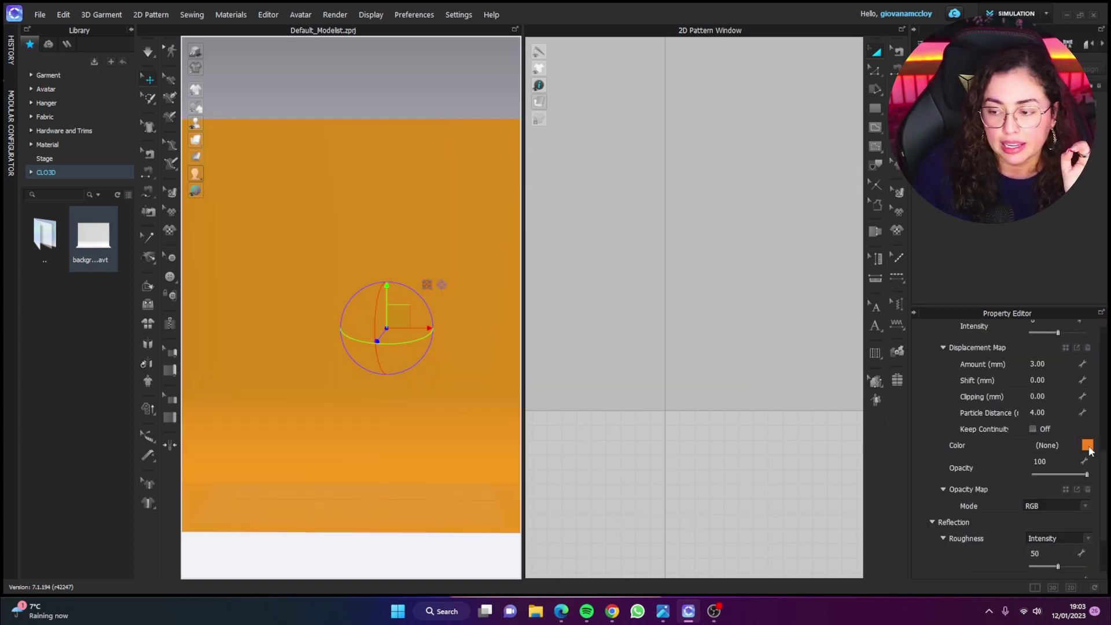
click(1088, 446)
click(600, 439)
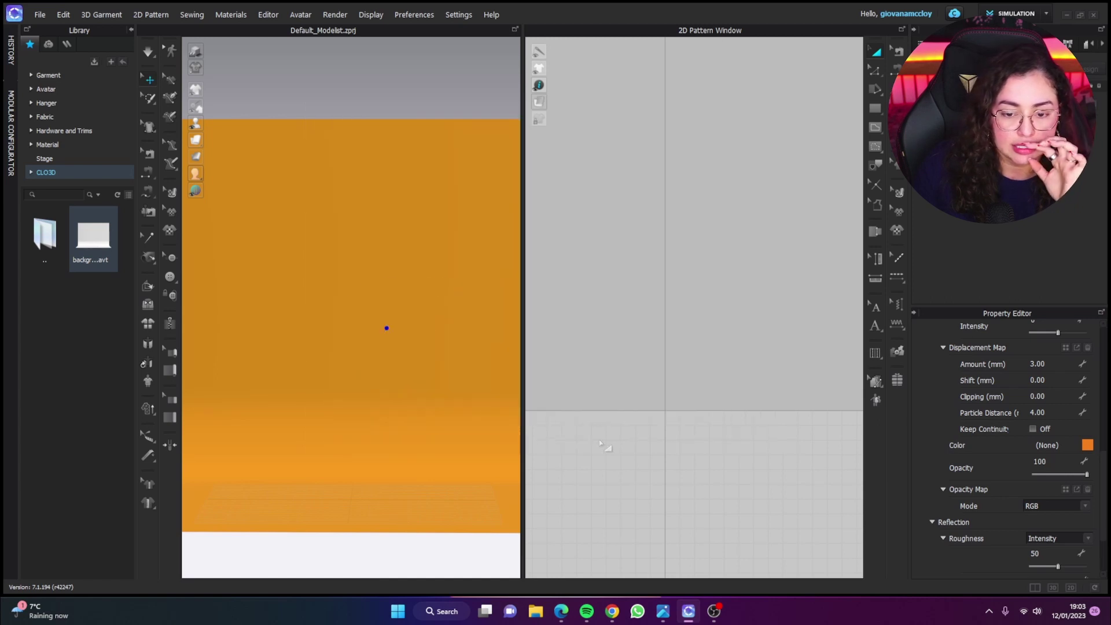
- Add the round, flat-bottomed 3D_Shape_05 from the library's avatar shapes to the scene, keeping the backdrop
click(60, 86)
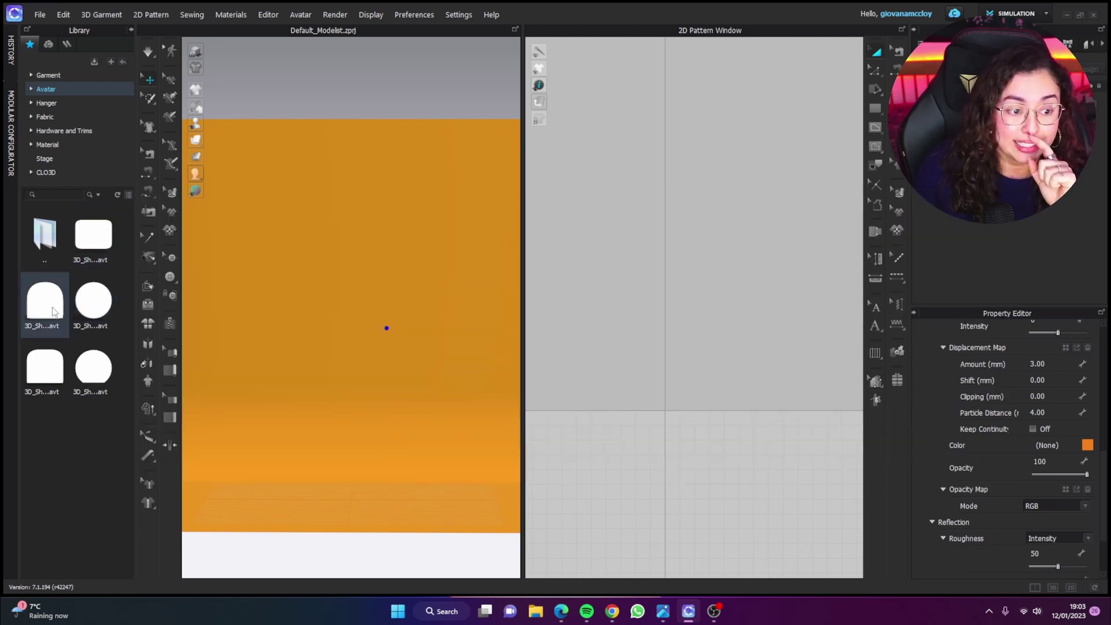
mouse_move(52, 312)
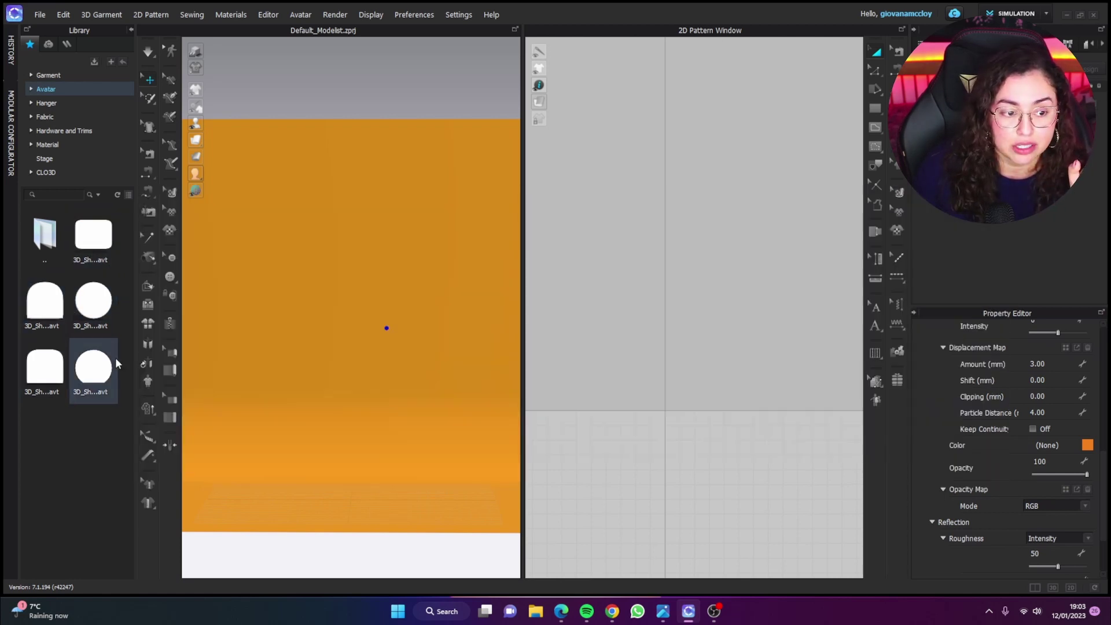
mouse_move(106, 365)
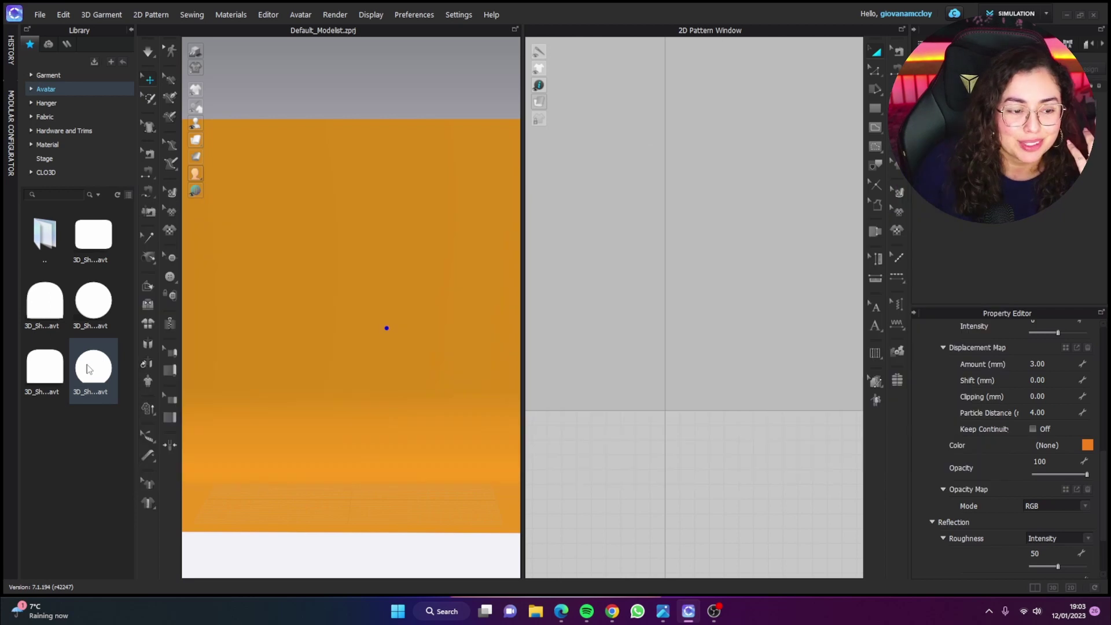
right_click(104, 368)
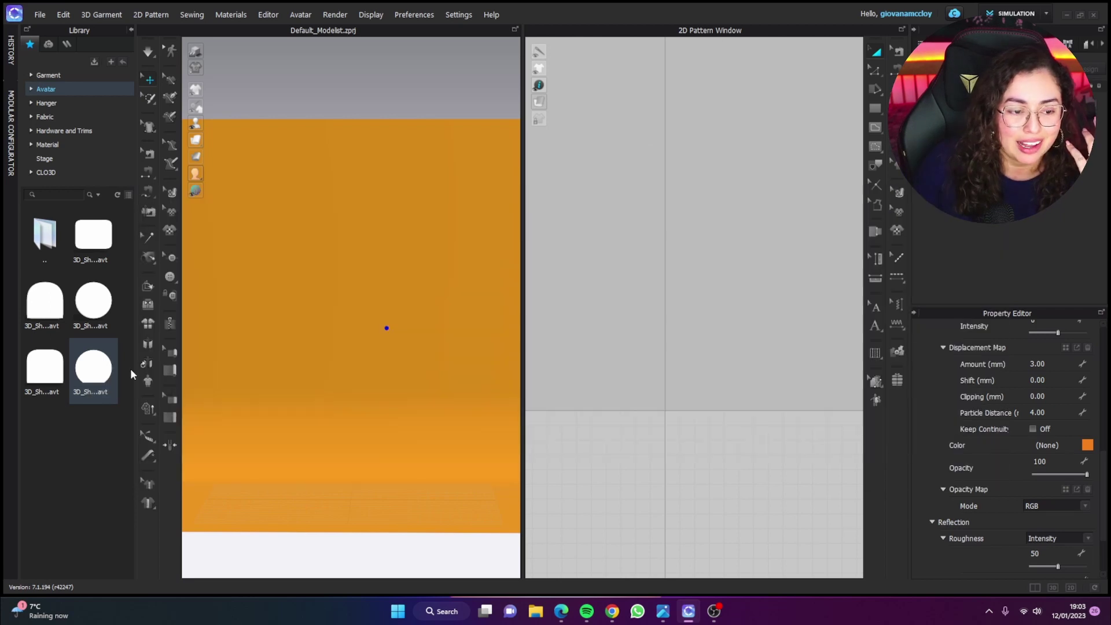
click(543, 361)
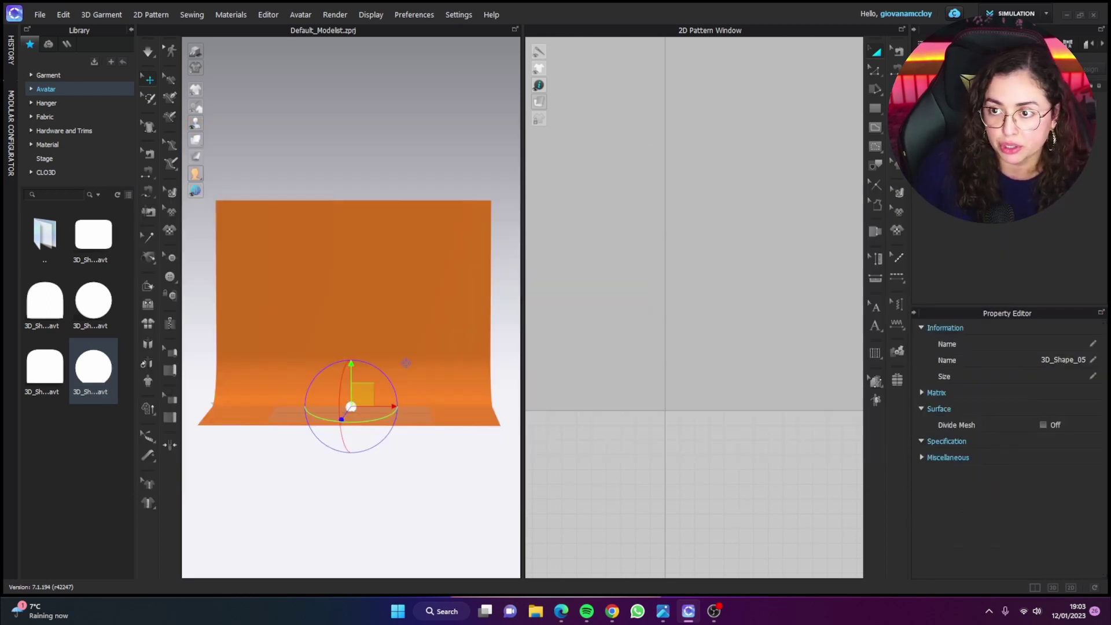
- Scale the round shape proportionally to 30 in along X and raise it above the backdrop floor
click(351, 413)
click(350, 407)
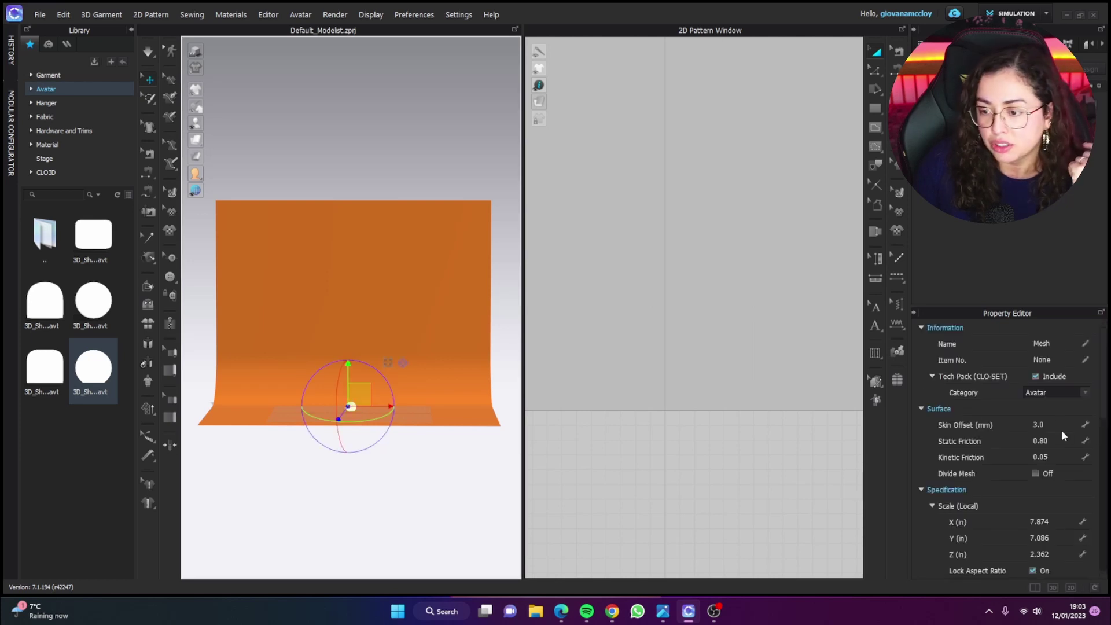
scroll(1031, 477, down, 1)
click(1067, 489)
text(30)
key(Return)
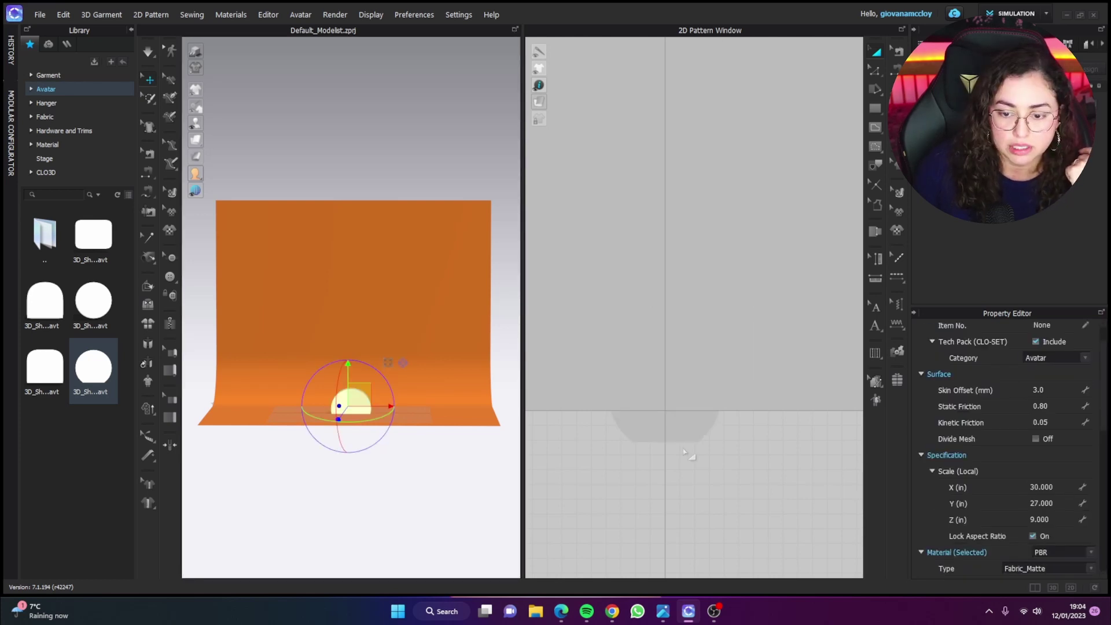
drag(358, 393, 357, 381)
- Enlarge the round shape proportionally to 60 in along X and move it back toward the backdrop's wall
click(1057, 487)
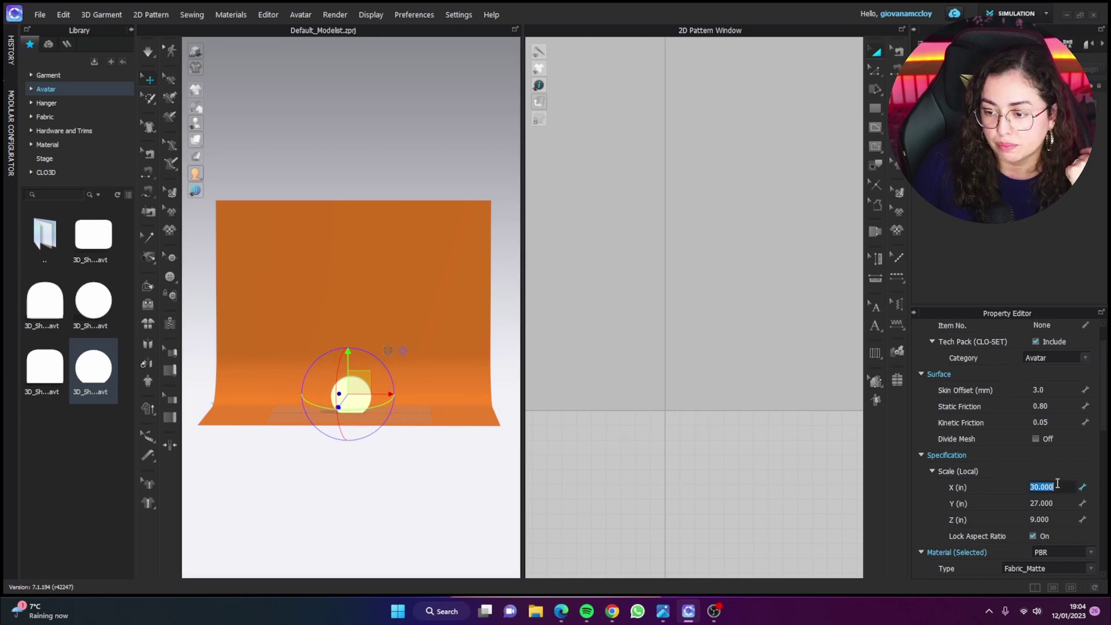
text(60)
key(Return)
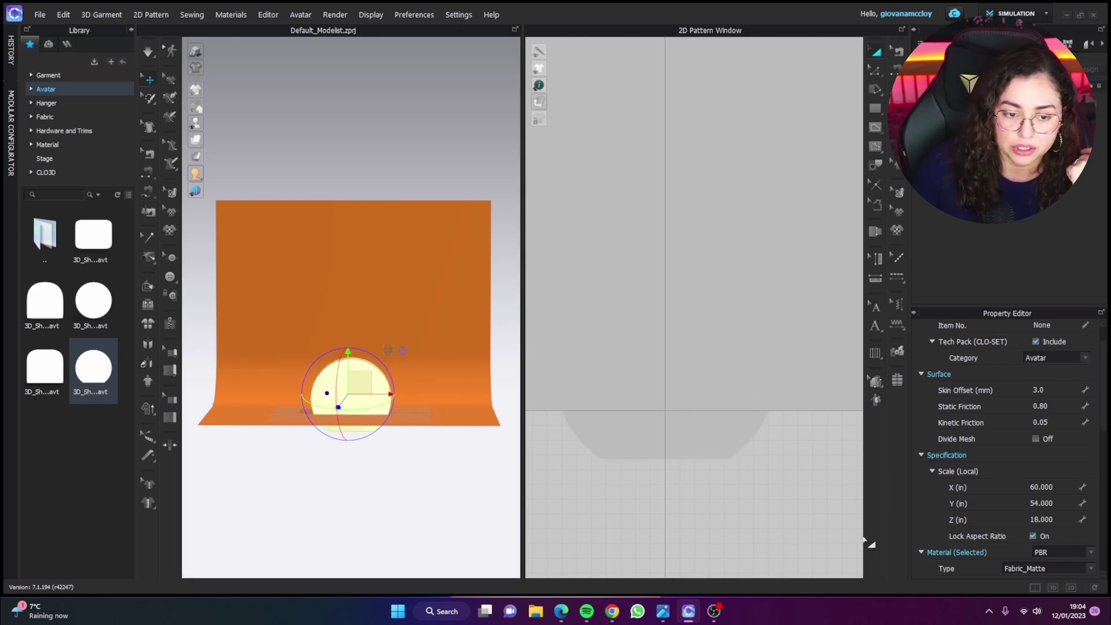
key(4)
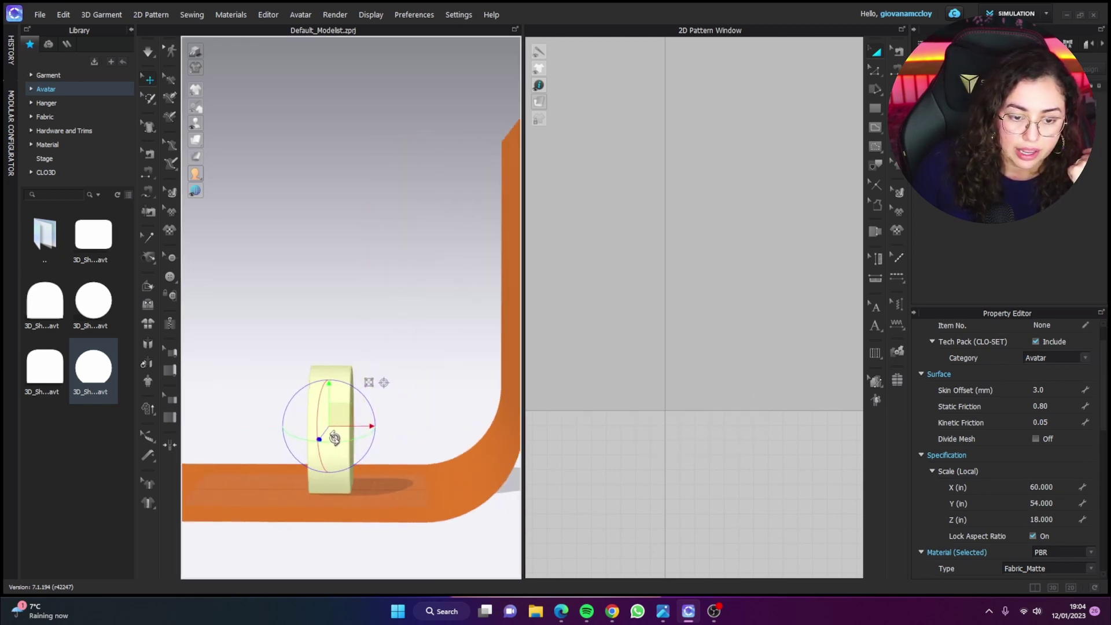
drag(371, 425, 445, 425)
right_drag(446, 425, 495, 481)
- Unlock the round shape's aspect ratio and set its Z depth to 10 in
click(1033, 536)
key(4)
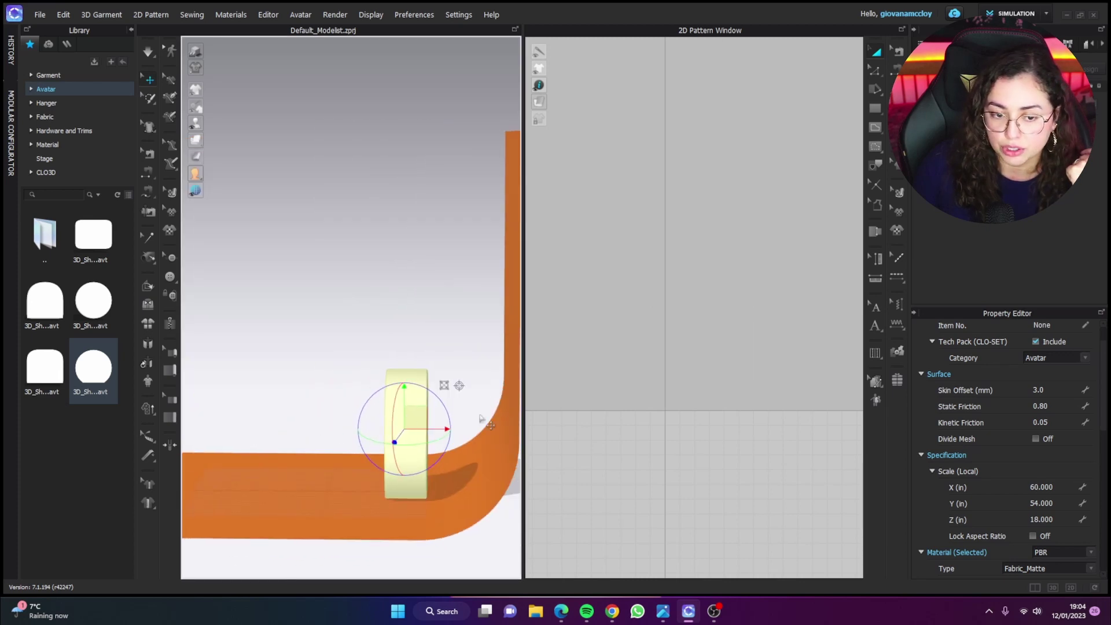
click(1064, 519)
text(10)
key(Return)
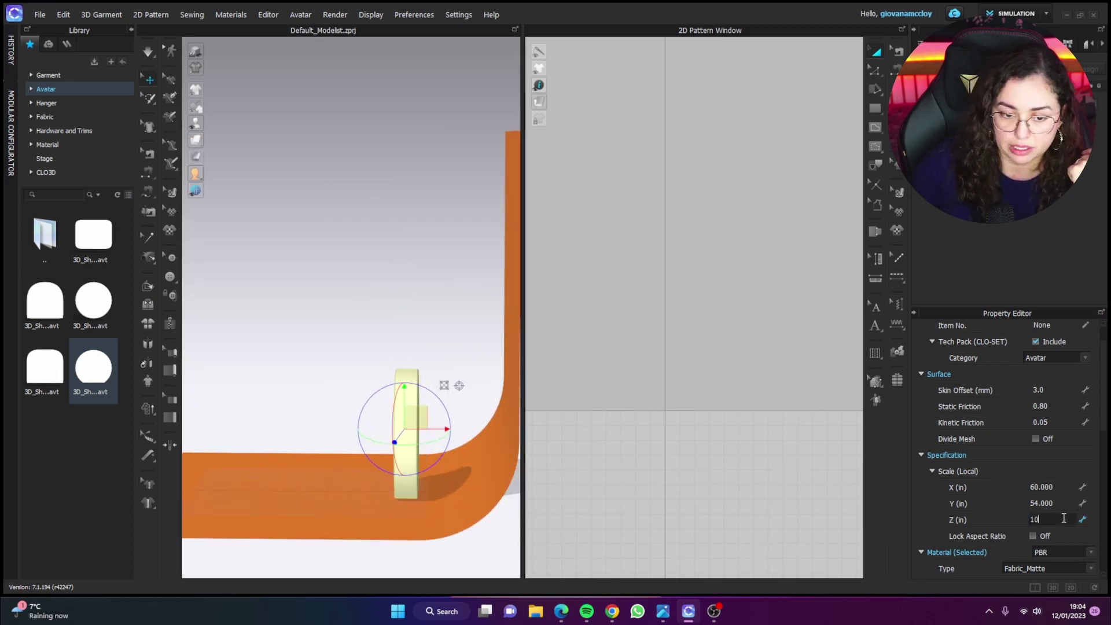
- Shift the 60 in round shape sideways to the right half of the backdrop as seen from the front
click(440, 454)
key(2)
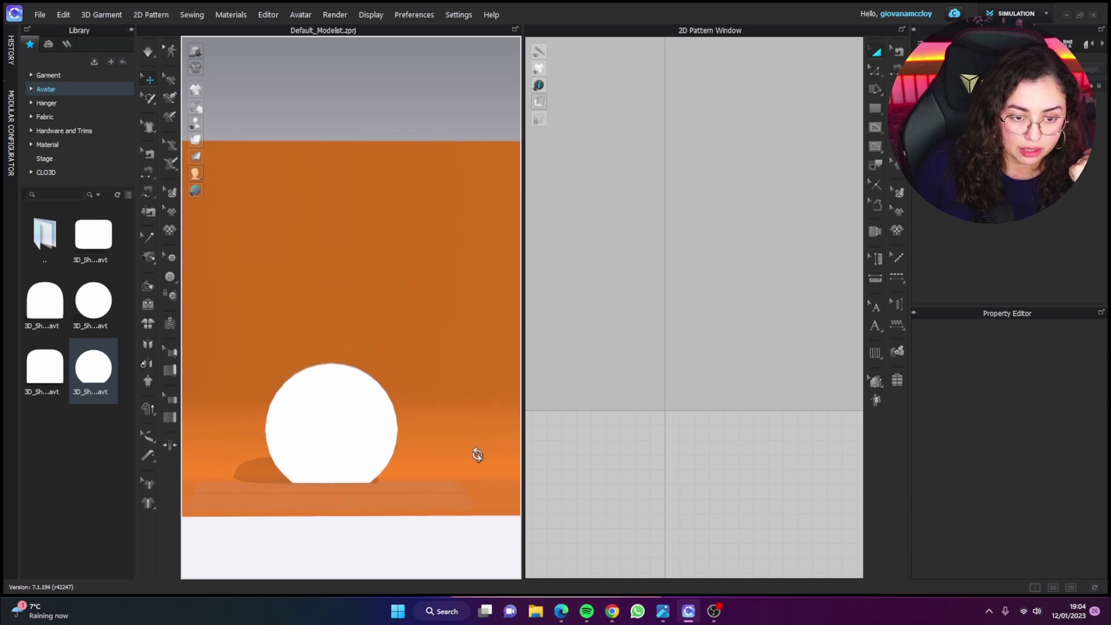
click(376, 430)
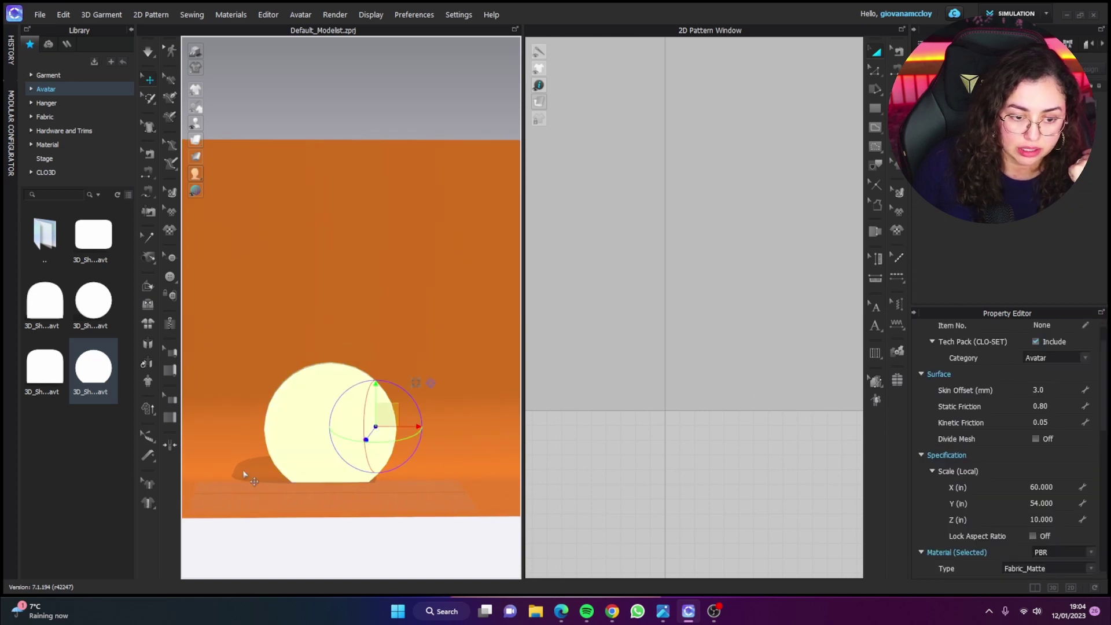
mouse_move(254, 472)
right_down()
mouse_move(324, 463)
mouse_move(242, 464)
right_up()
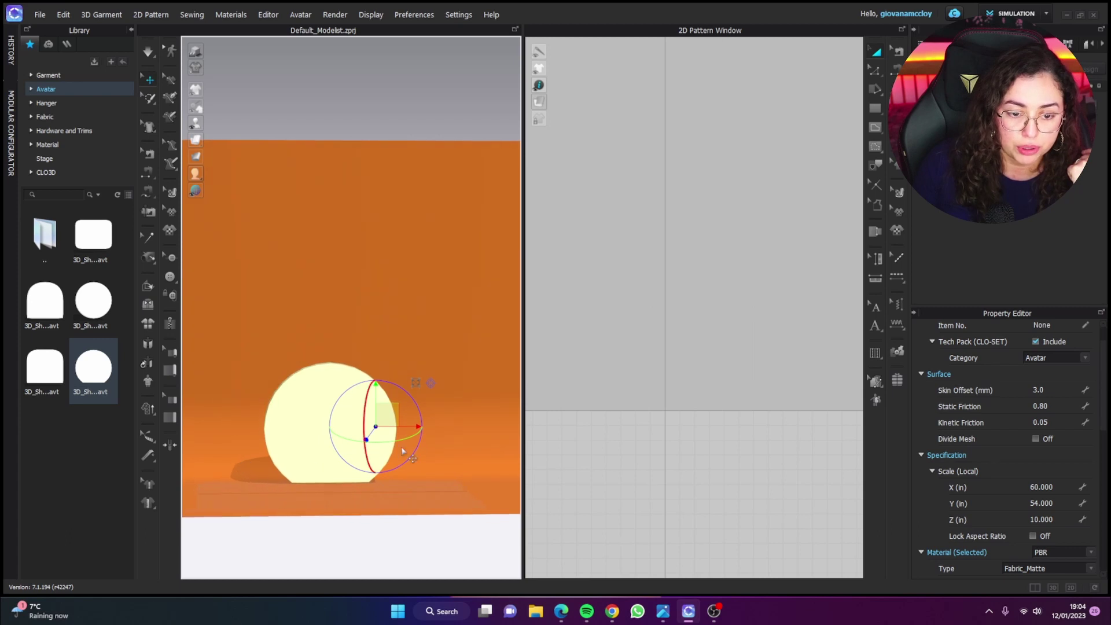
click(242, 466)
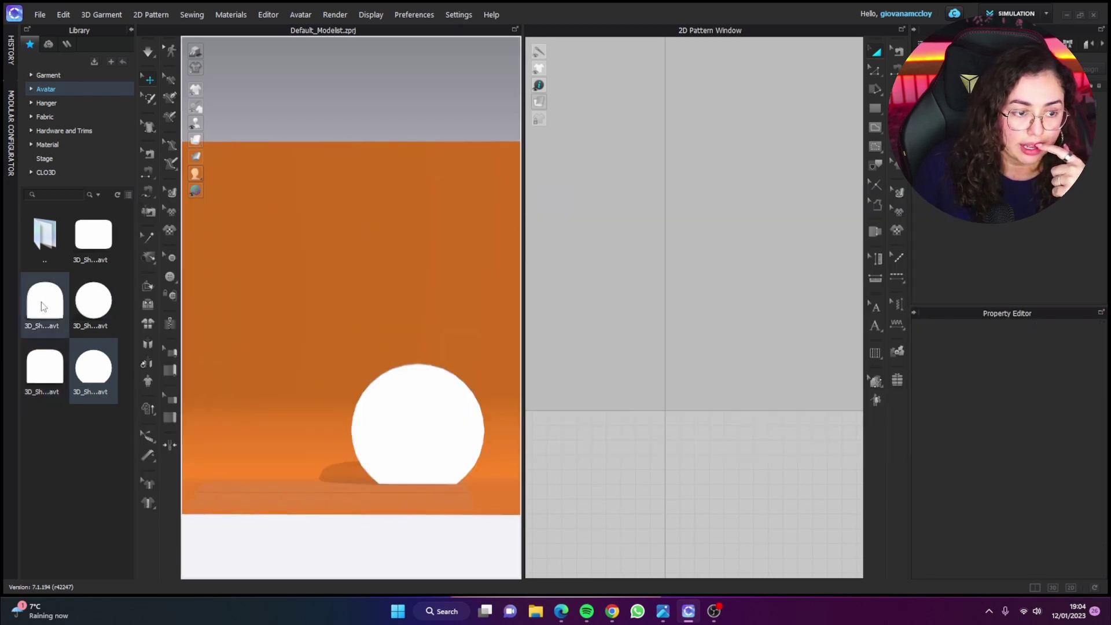
- Add a second round 3D shape to the scene and scale it proportionally to 90 in along X
drag(42, 307, 372, 404)
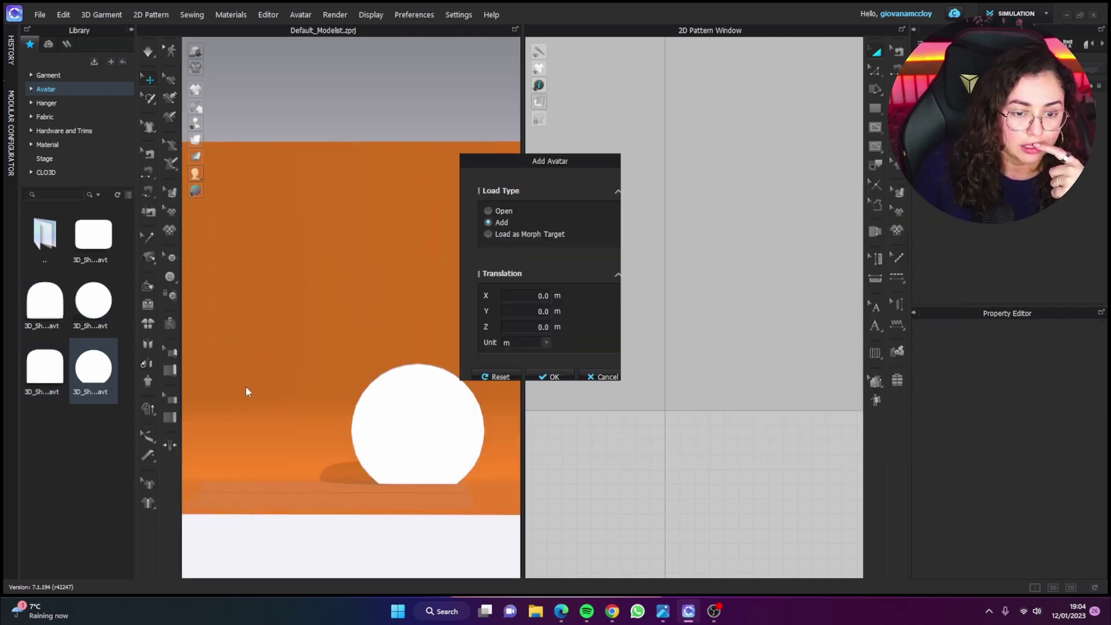
click(542, 360)
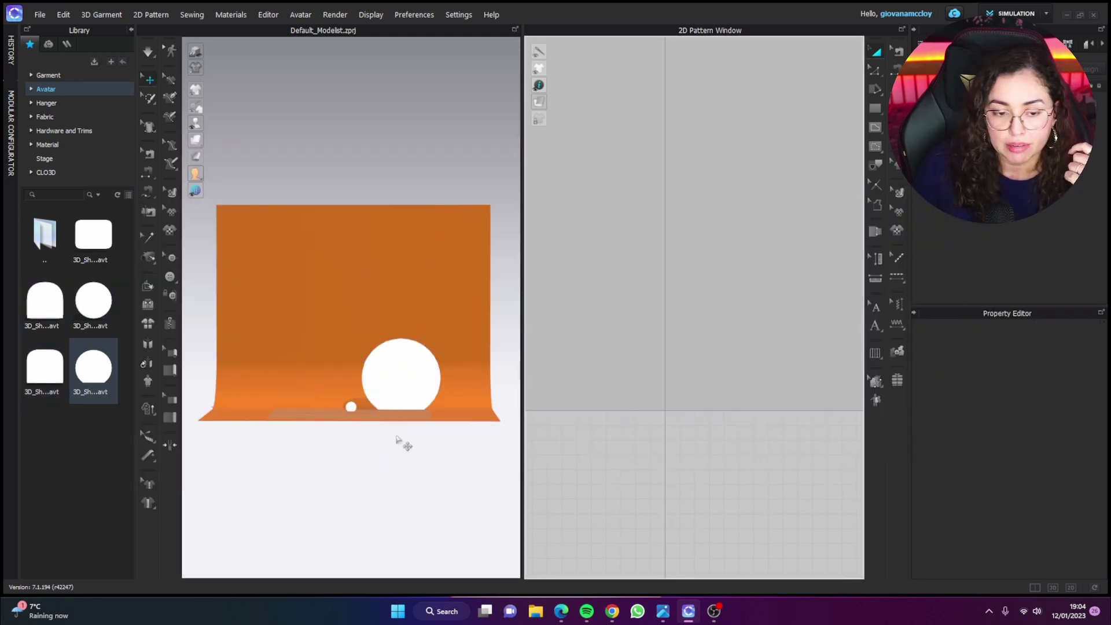
click(1063, 518)
text(90)
key(Return)
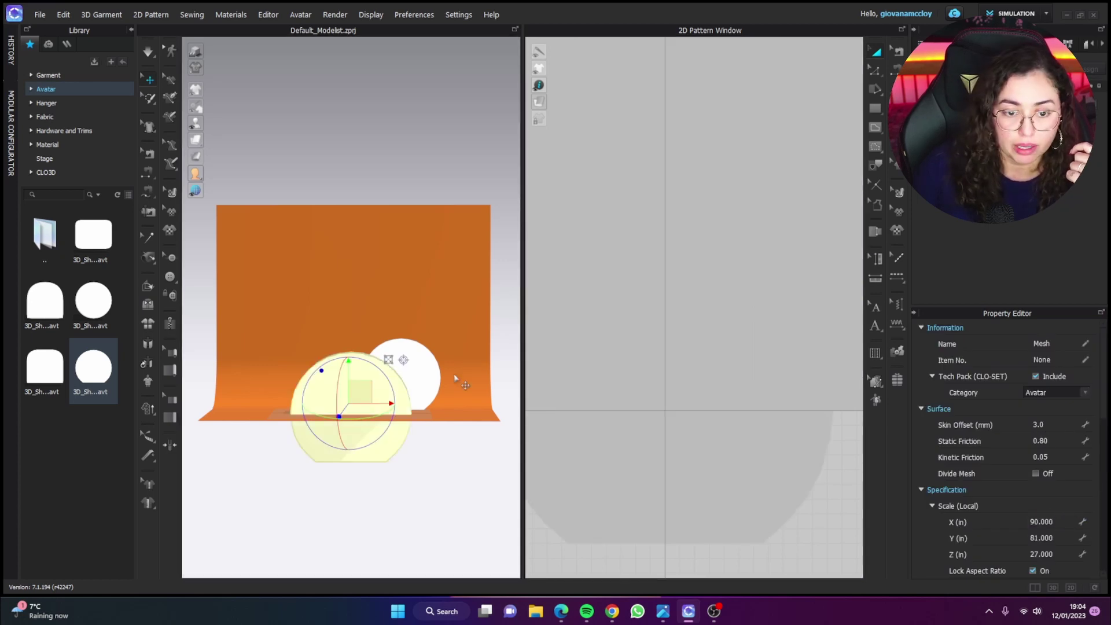
- Raise the 90 in round shape onto the backdrop floor and place it behind the first one
drag(341, 375, 341, 328)
right_drag(341, 328, 463, 336)
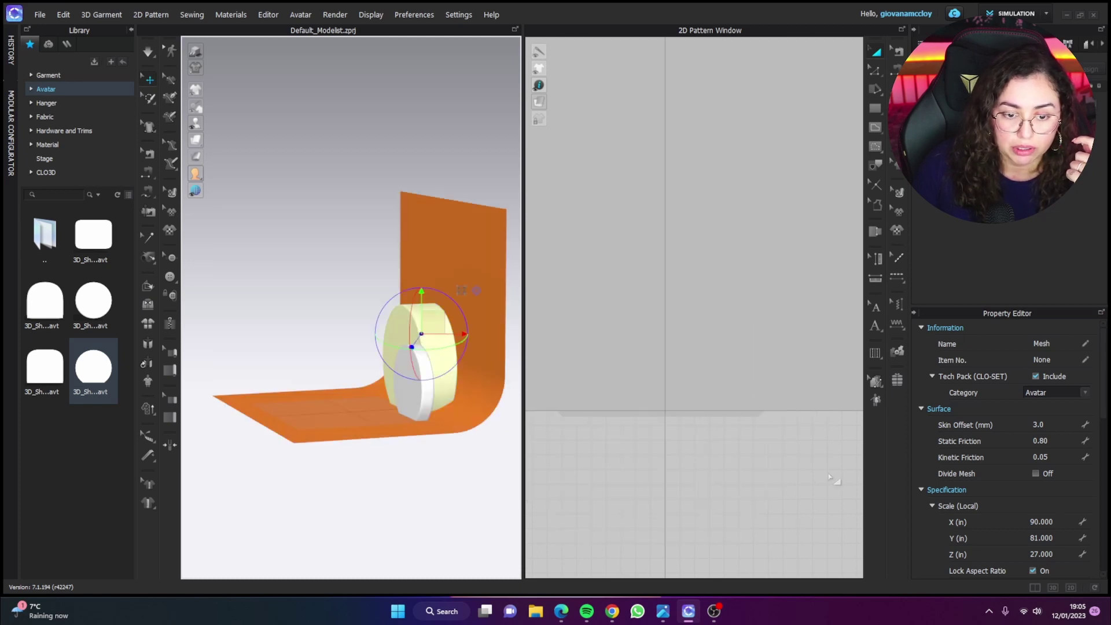
click(1068, 456)
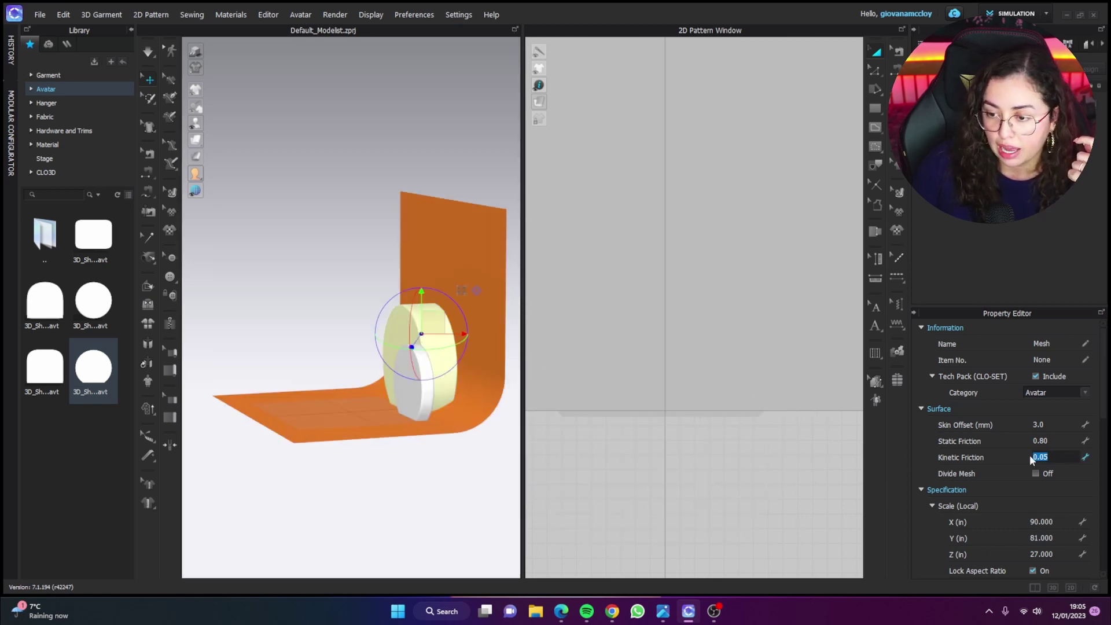
click(387, 475)
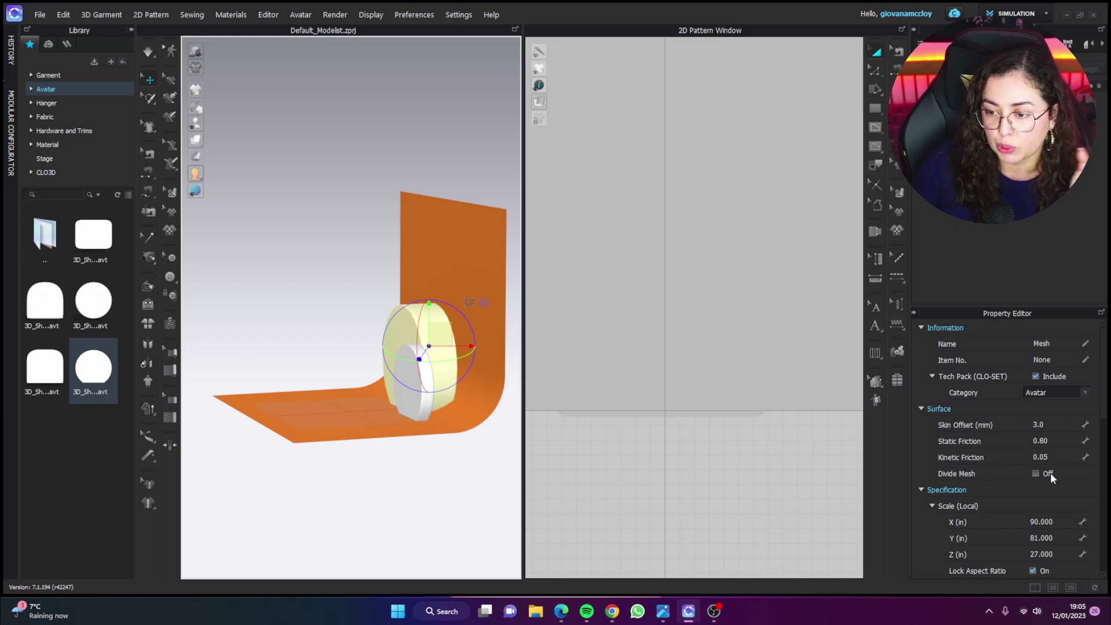
- Unlock the 90 in round shape's aspect ratio and set its Z depth to 6 in
click(1062, 550)
click(1032, 570)
click(1043, 554)
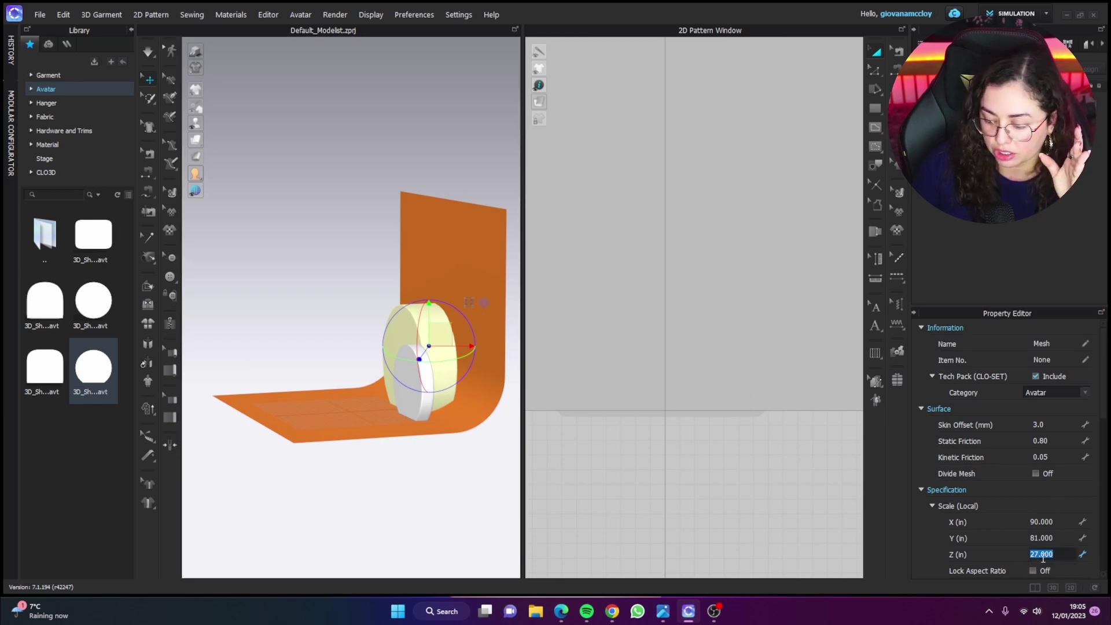
text(6)
key(Return)
- Position the small 20 in round shape on the floor in front of the two larger ones, near where they overlap
key(2)
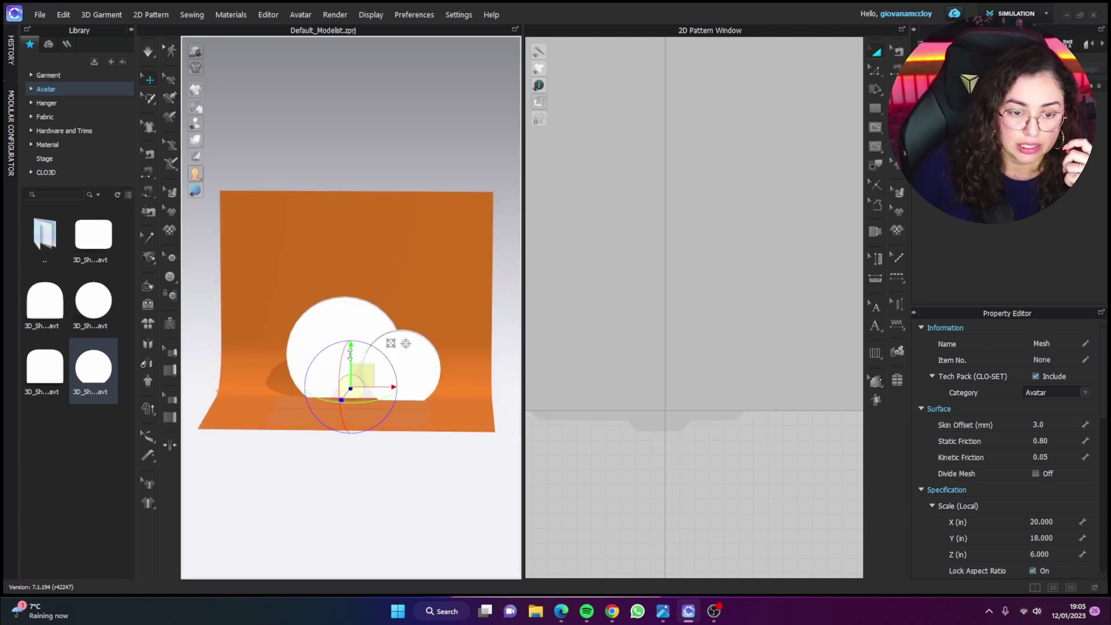
scroll(403, 512, up, 2)
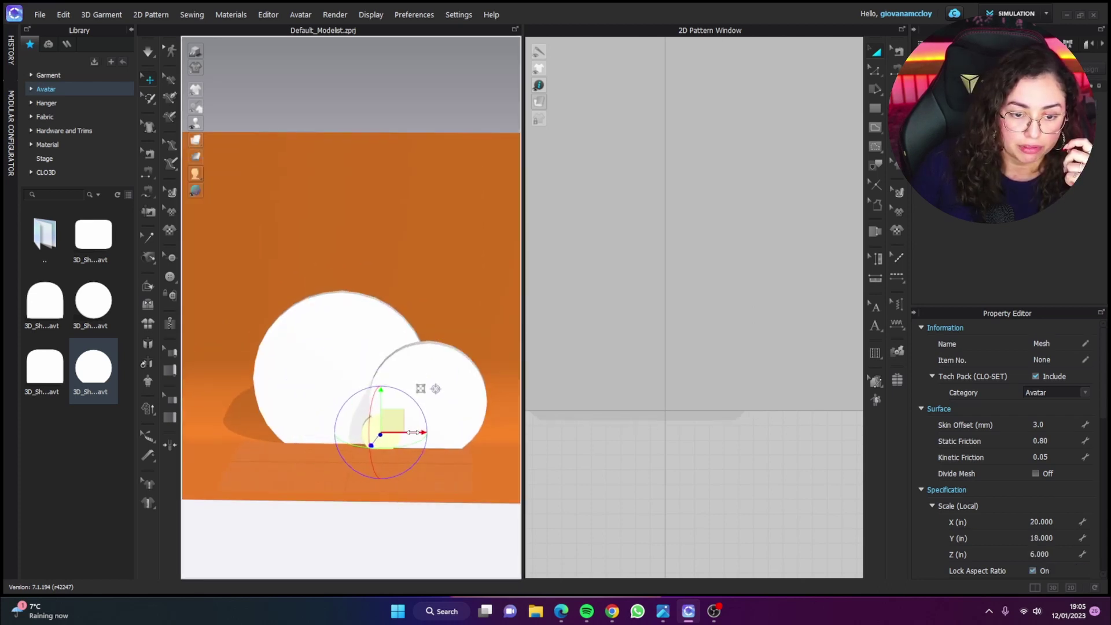
right_drag(413, 431, 320, 439)
drag(320, 440, 330, 441)
click(360, 529)
right_drag(360, 528, 357, 411)
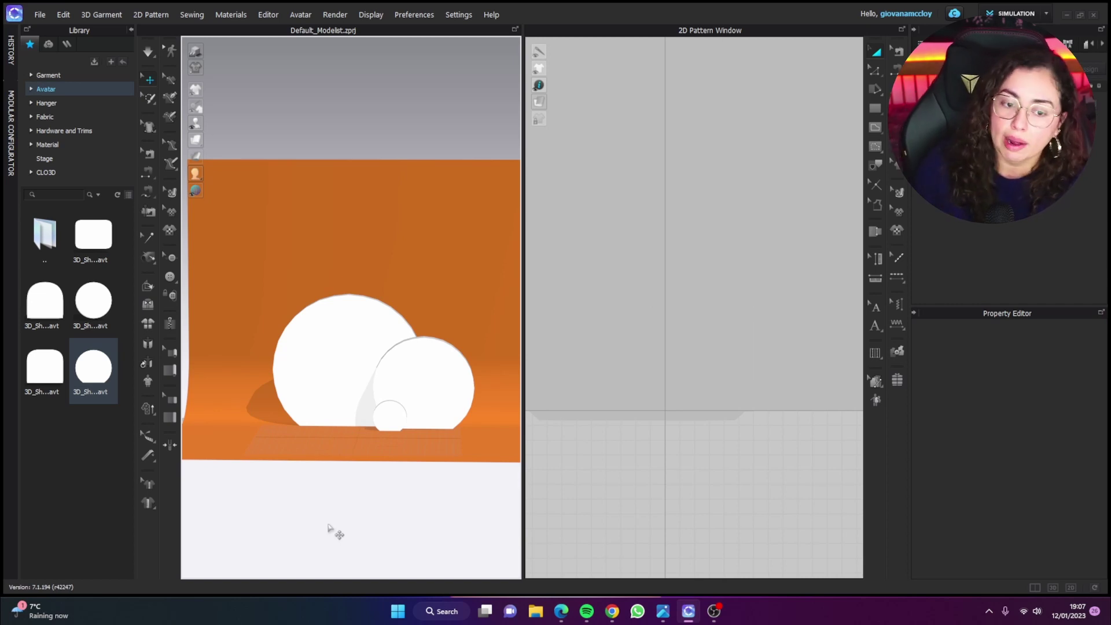
click(374, 362)
click(443, 362)
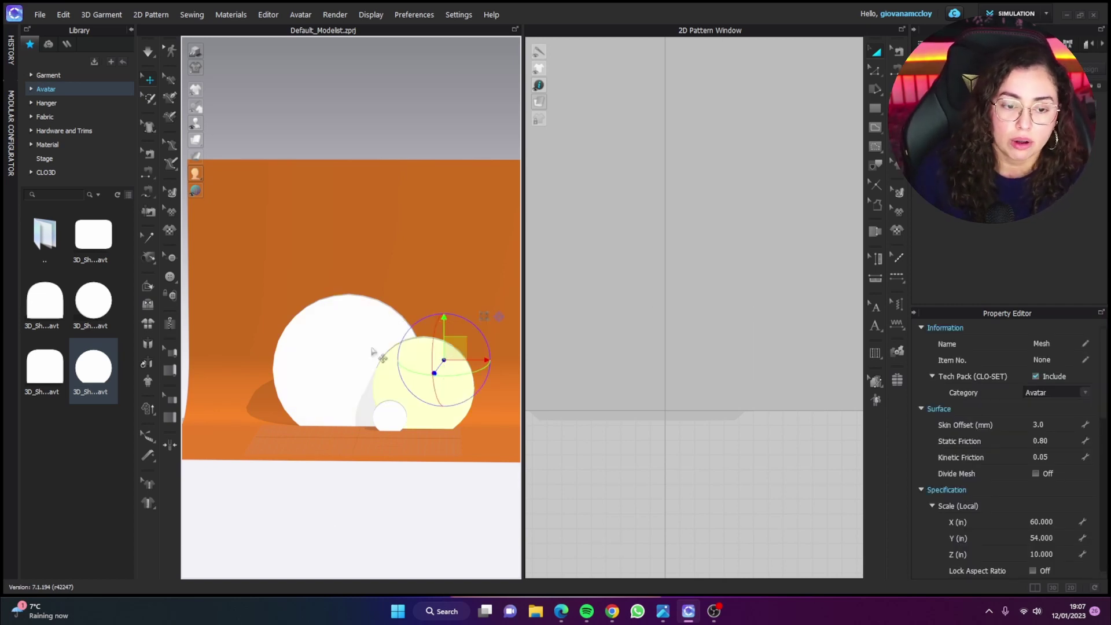
click(383, 359)
click(392, 425)
click(422, 366)
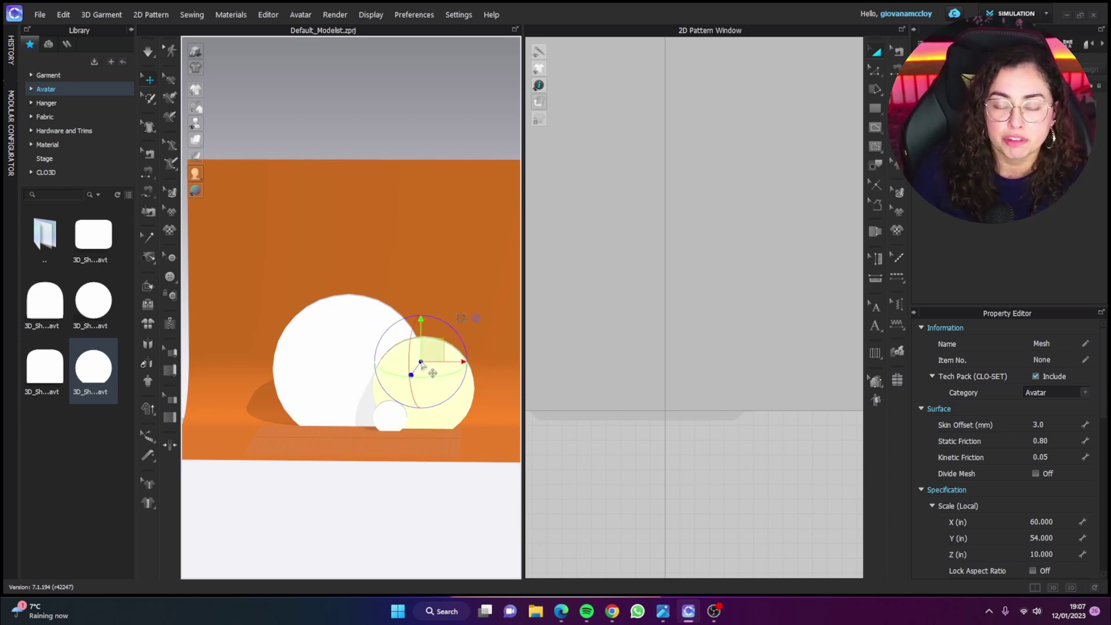
click(354, 355)
- Select all three round shapes together and set their material color to the backdrop orange, F27F1B
click(445, 393)
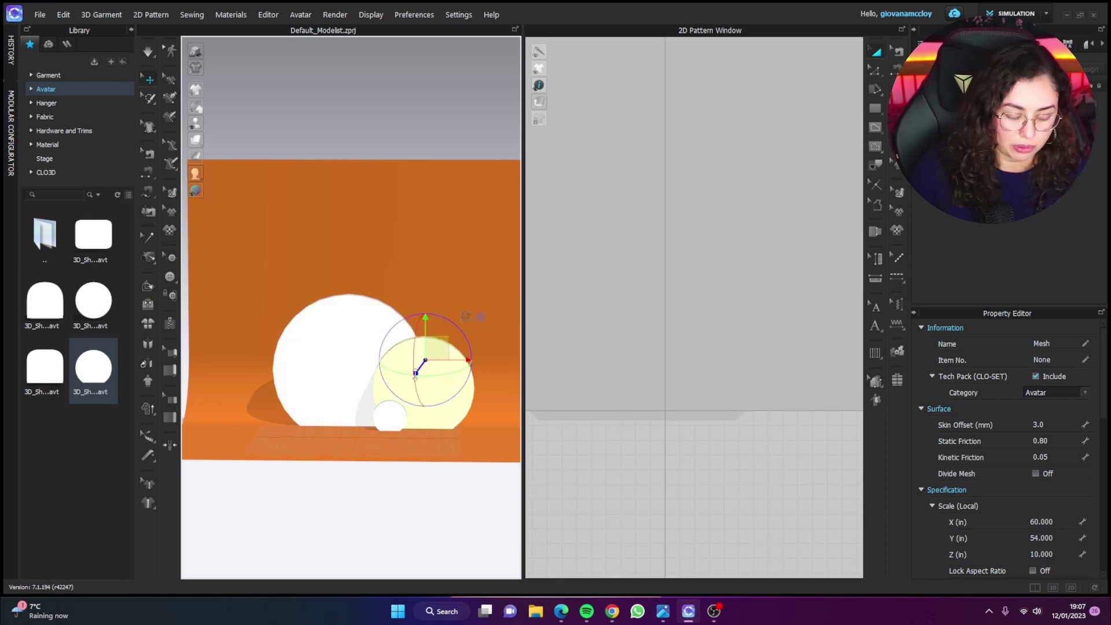
ctrl+click(389, 418)
ctrl+click(341, 353)
click(1088, 515)
click(479, 409)
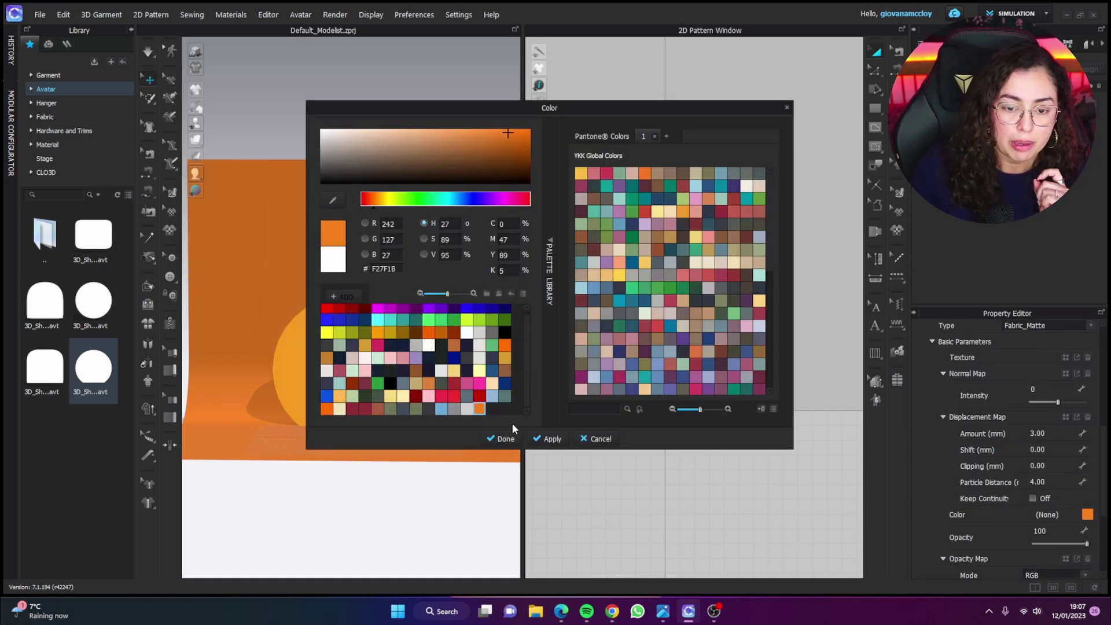
click(539, 440)
click(501, 439)
click(345, 469)
scroll(382, 510, up, 3)
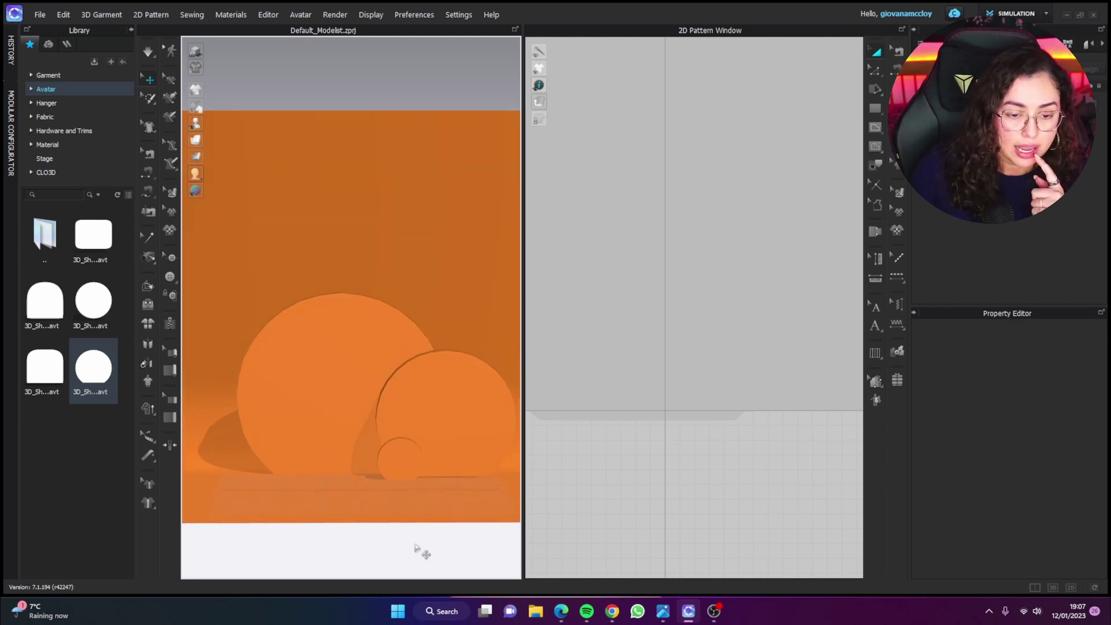
right_drag(422, 550, 418, 546)
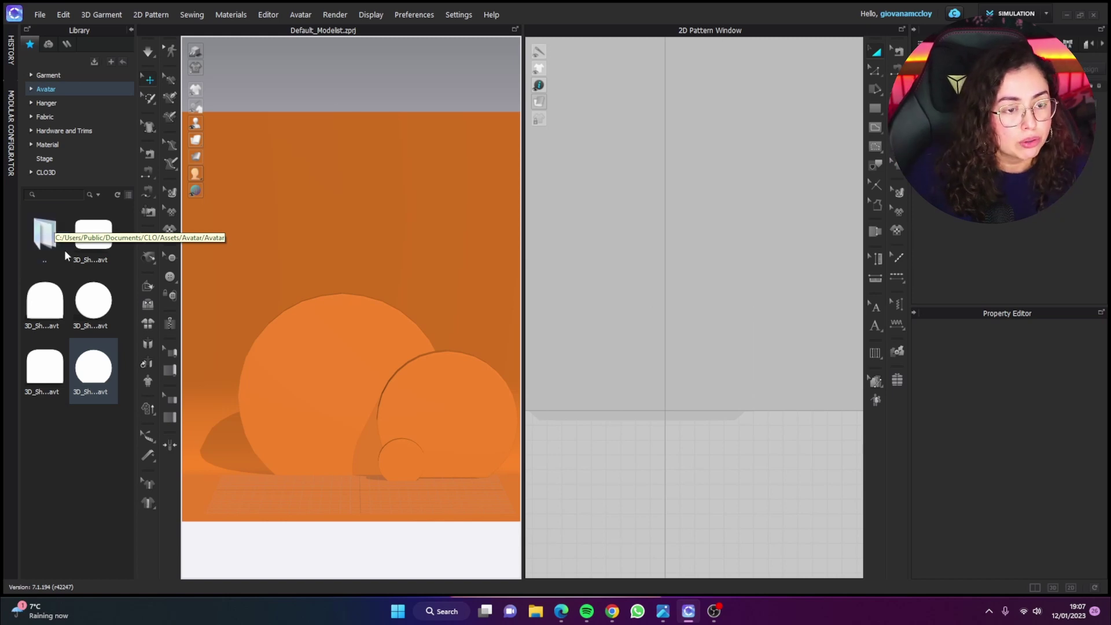
- Add the 10inch sphere from the avatar library and place it on the floor in front of the largest round shape's outer edge
click(45, 172)
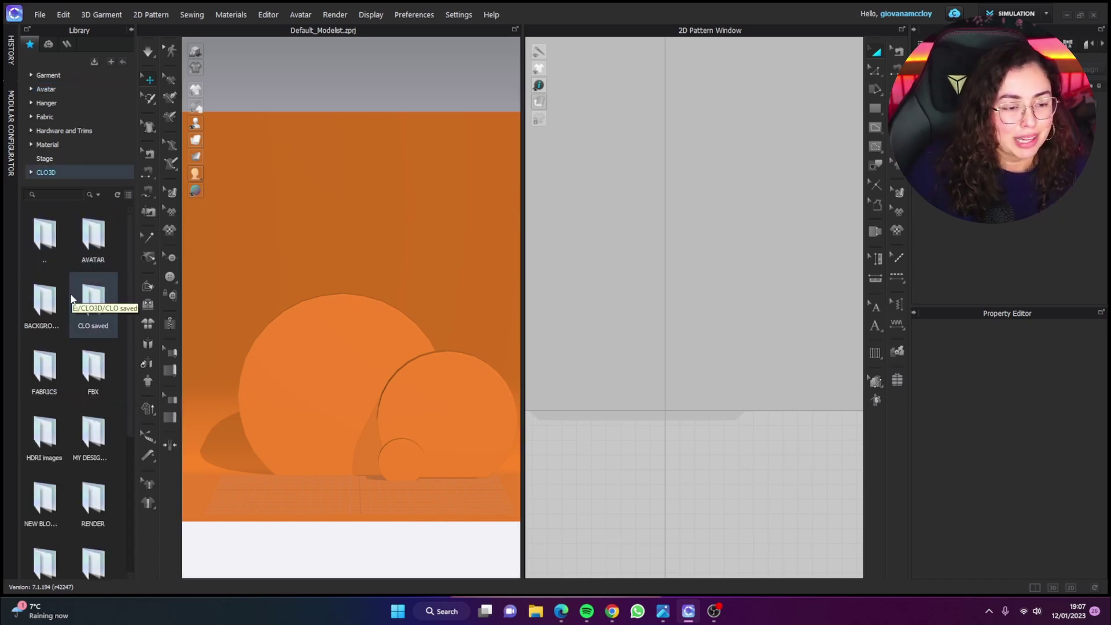
double_click(92, 234)
mouse_move(82, 370)
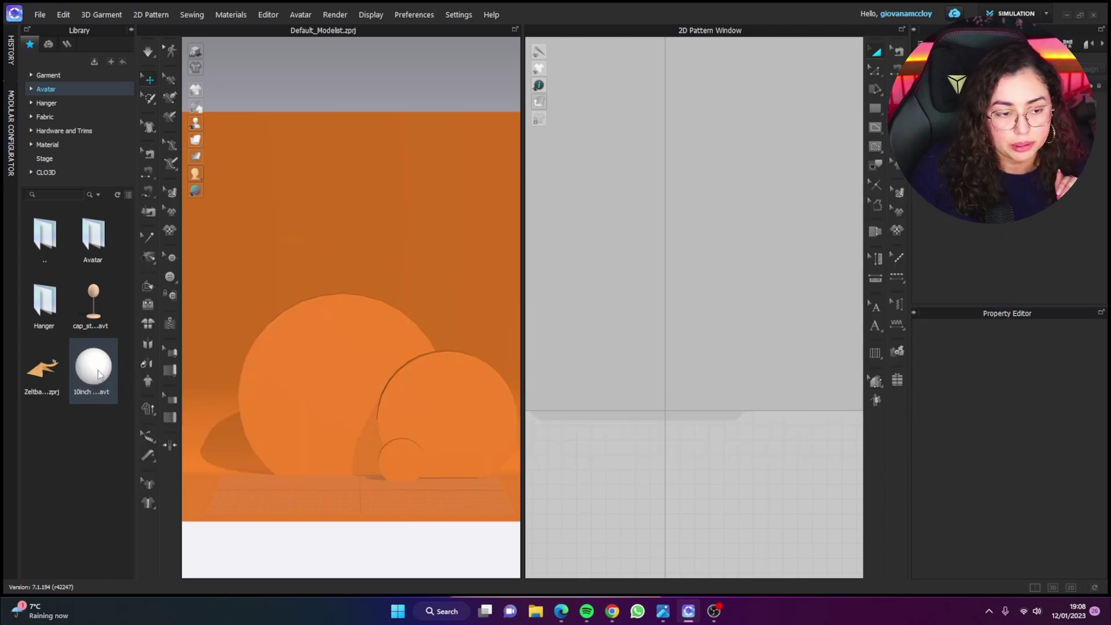
drag(82, 367, 415, 377)
click(554, 358)
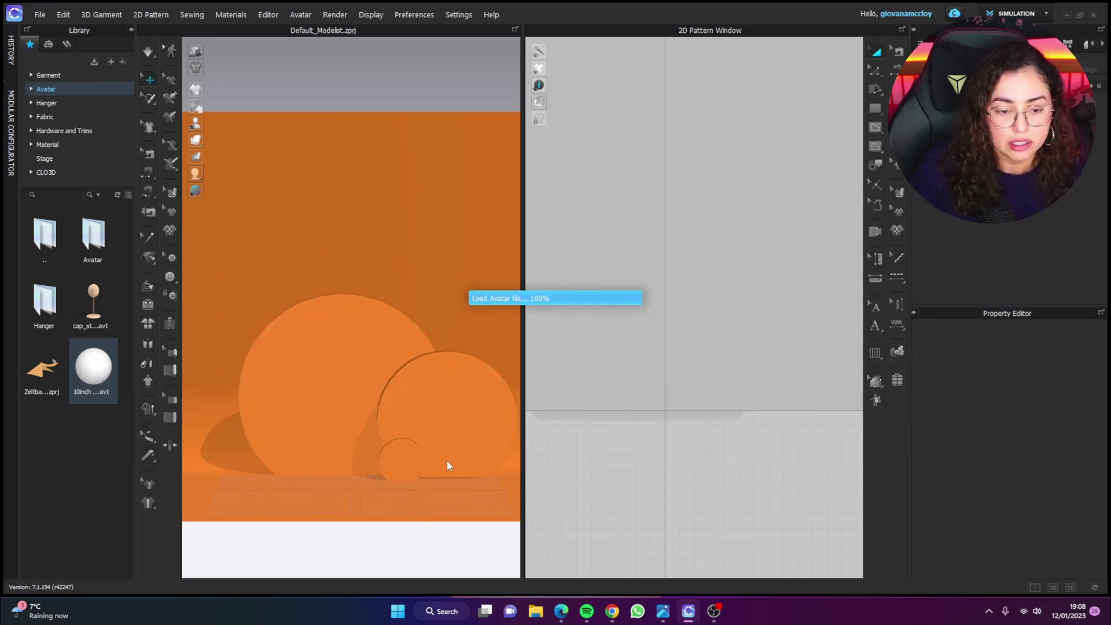
drag(336, 431, 244, 432)
click(278, 541)
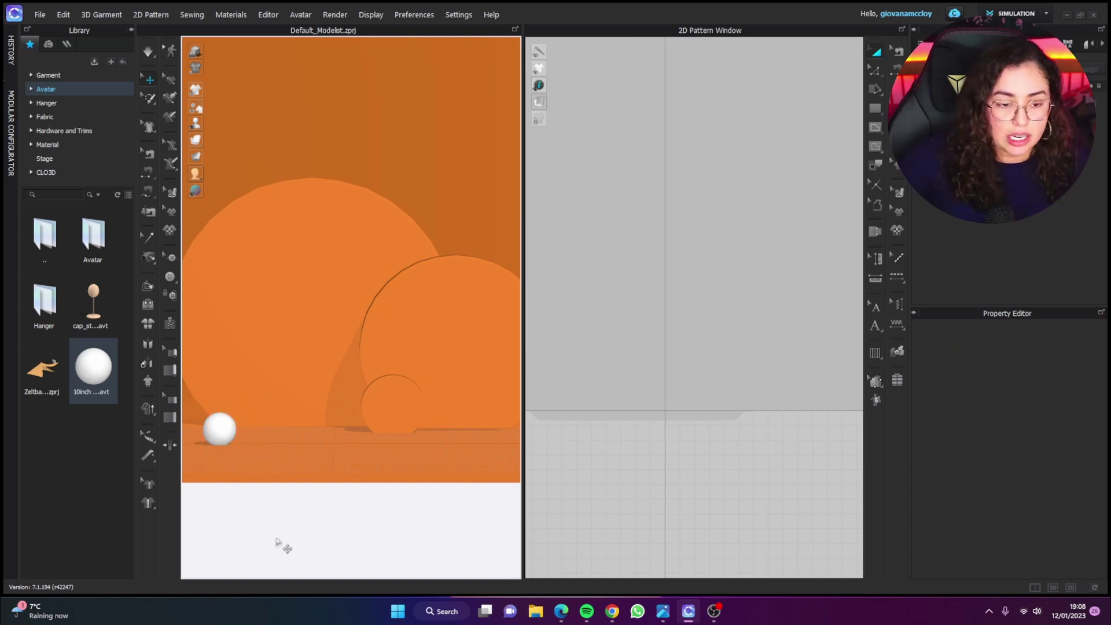
- Color the 10 in sphere orange F27F1B and set its material type to Fabric_Shiny
double_click(232, 441)
click(480, 409)
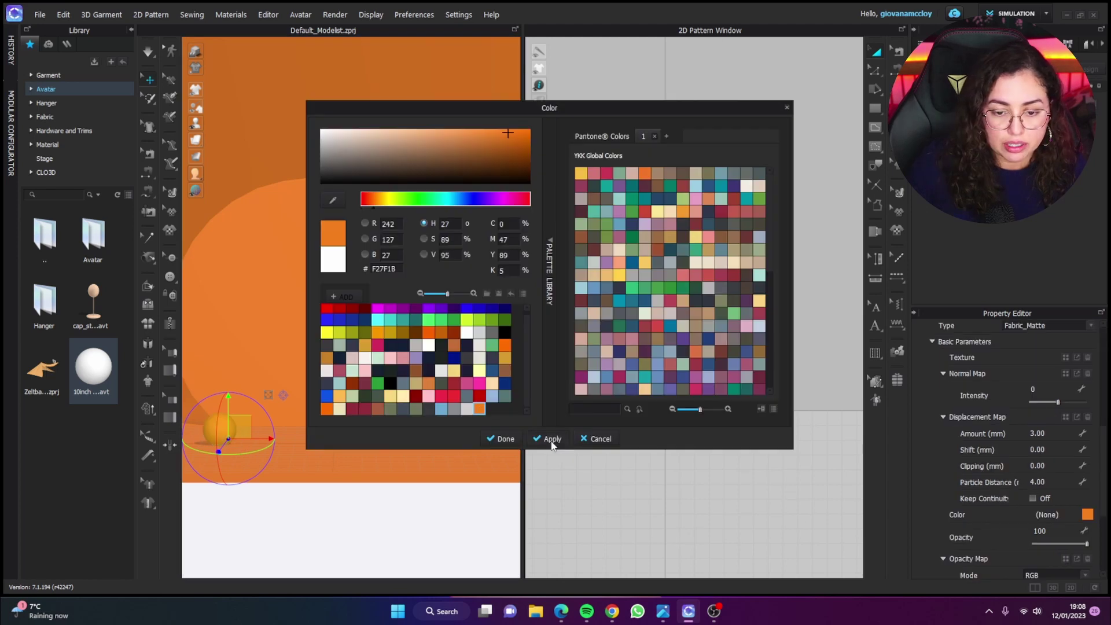
click(534, 440)
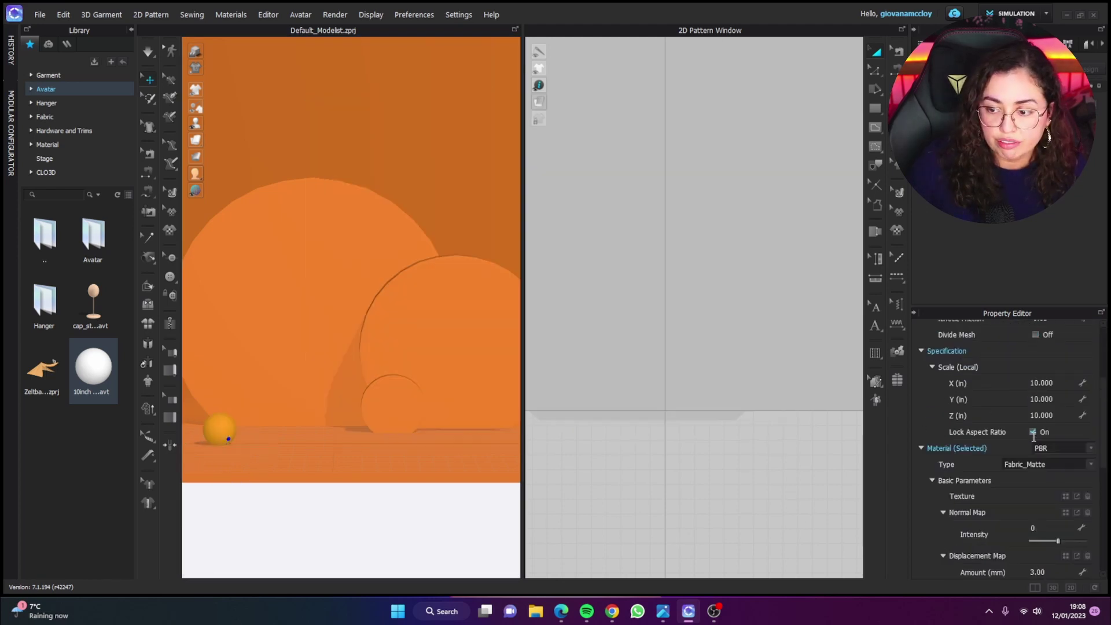
click(460, 543)
right_drag(458, 541, 377, 422)
click(299, 379)
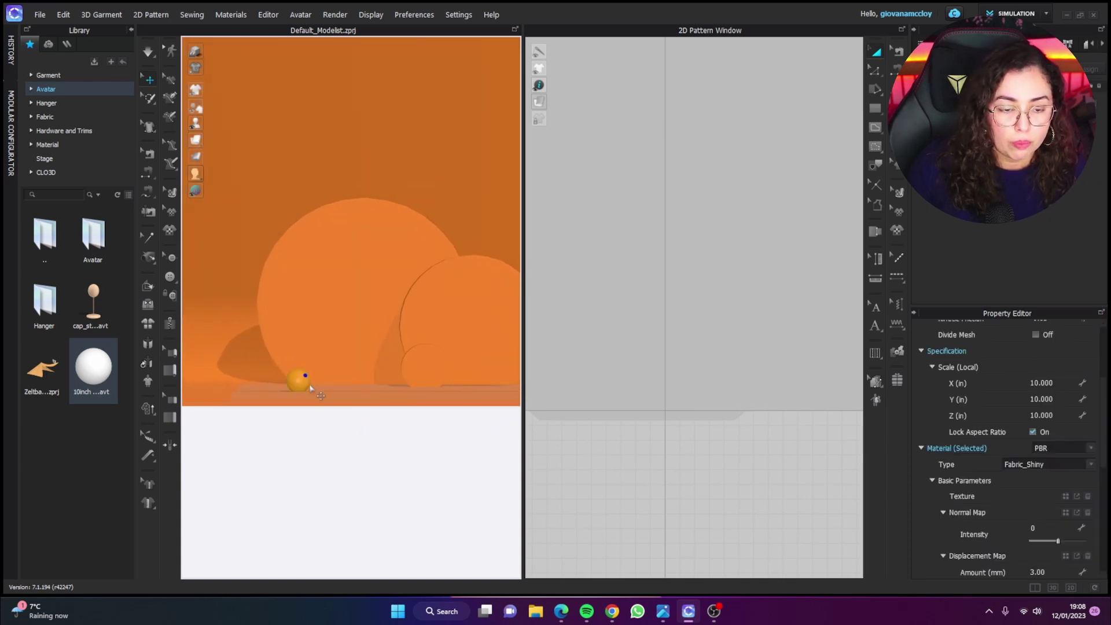
right_drag(299, 380, 330, 394)
click(298, 380)
- Try to load another 10inch sphere from the avatar library into the scene
double_click(93, 370)
click(550, 321)
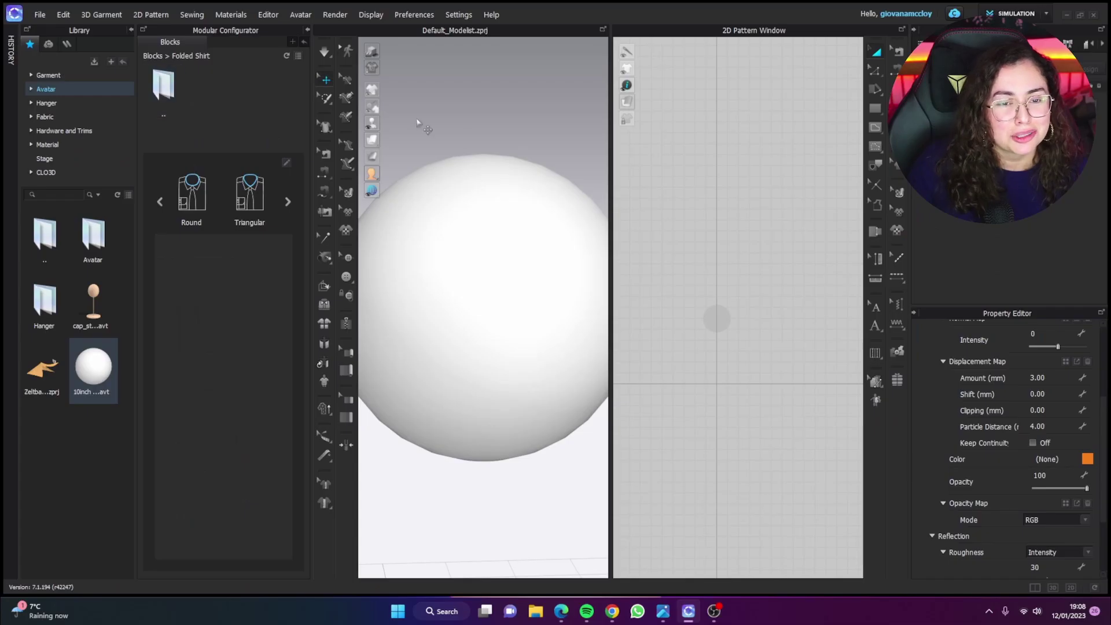
scroll(367, 300, down, 10)
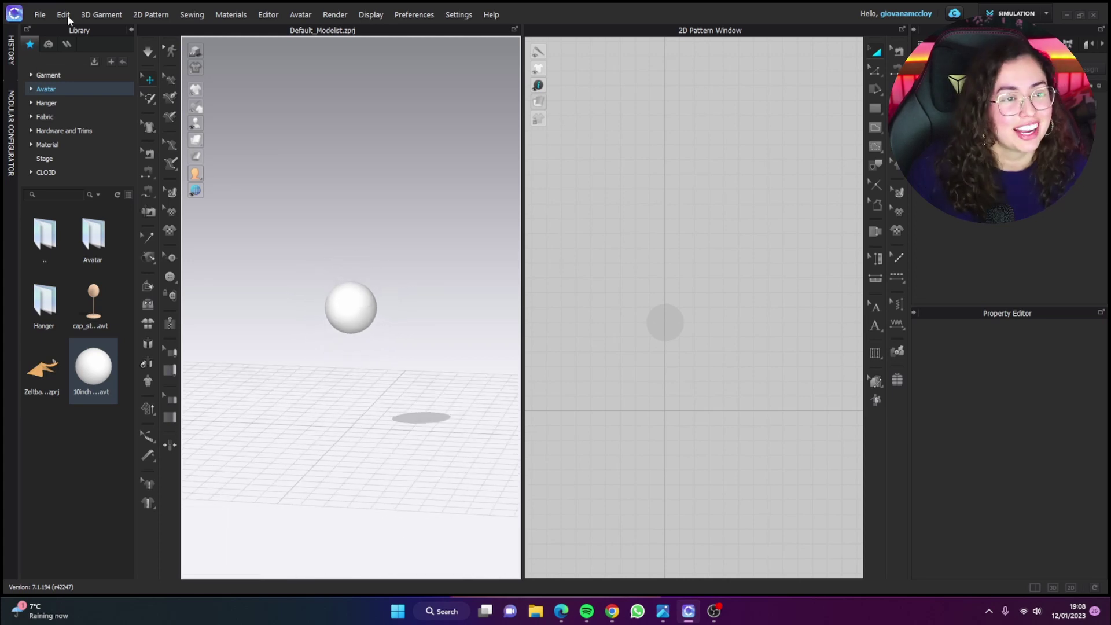
- Open the saved project 1.zprj with the dressed avatar standing in the orange set
click(40, 15)
mouse_move(57, 55)
click(202, 58)
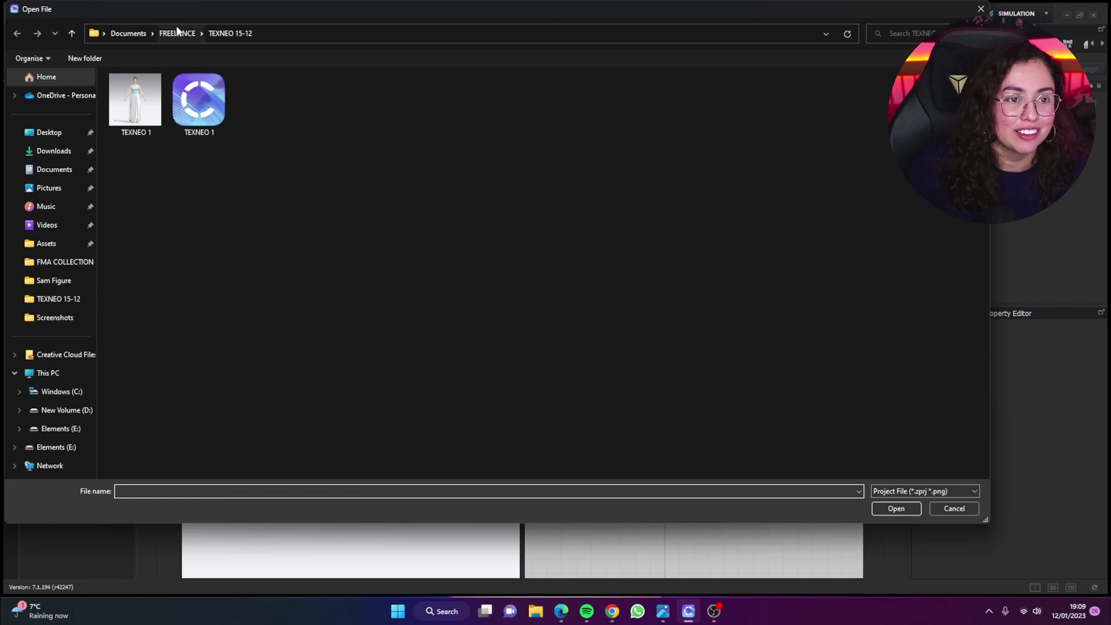
click(177, 33)
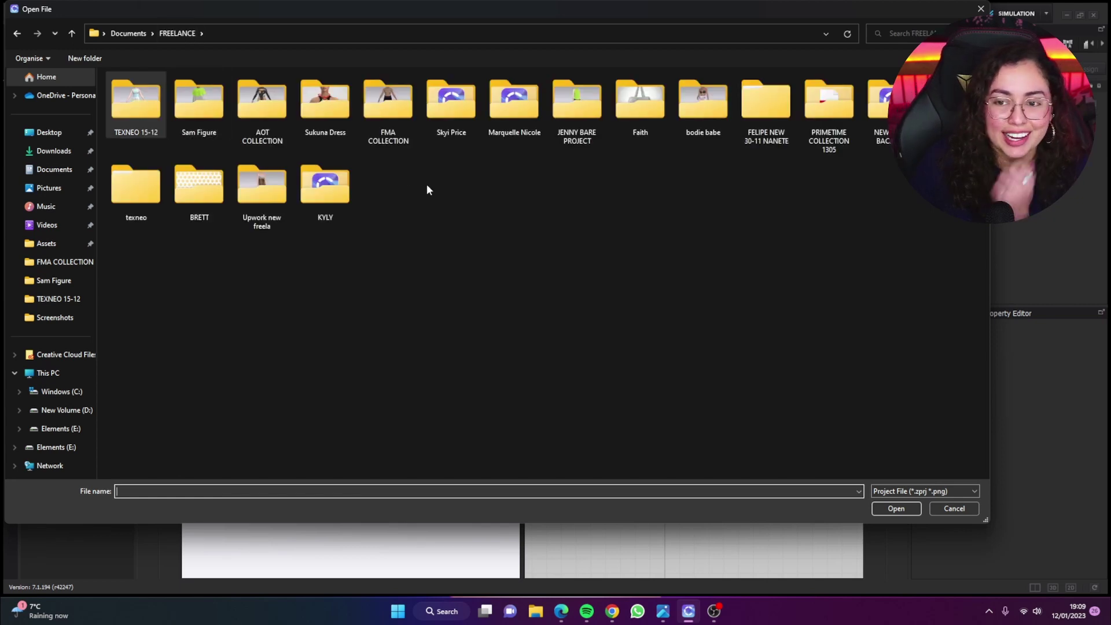
key(Escape)
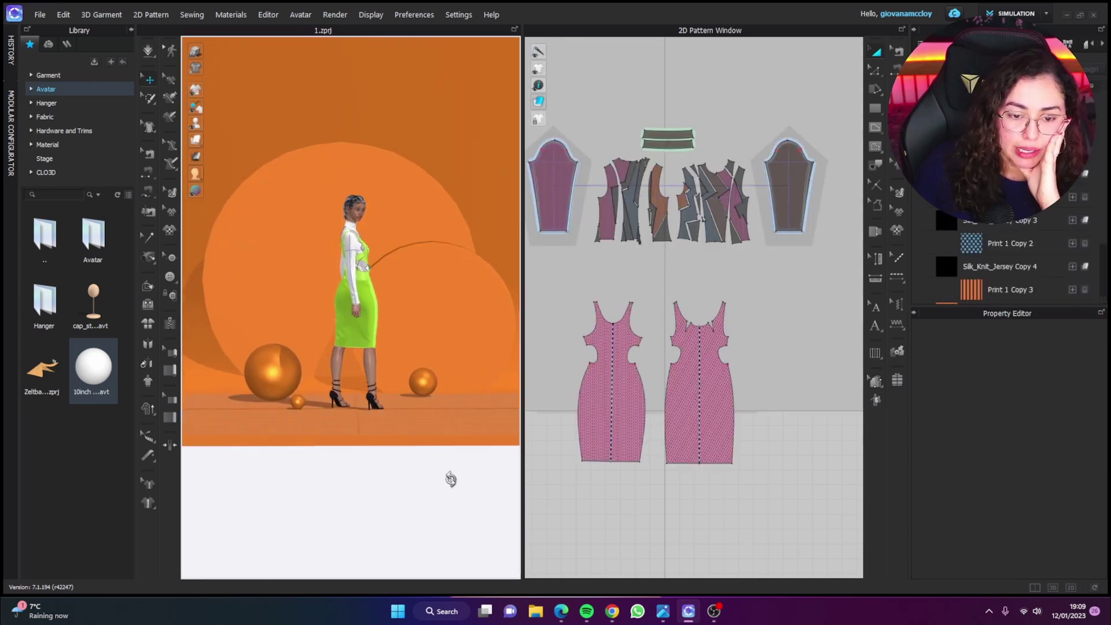
- Inspect the scale and material settings of the set's spheres, backdrop and round shapes
click(269, 367)
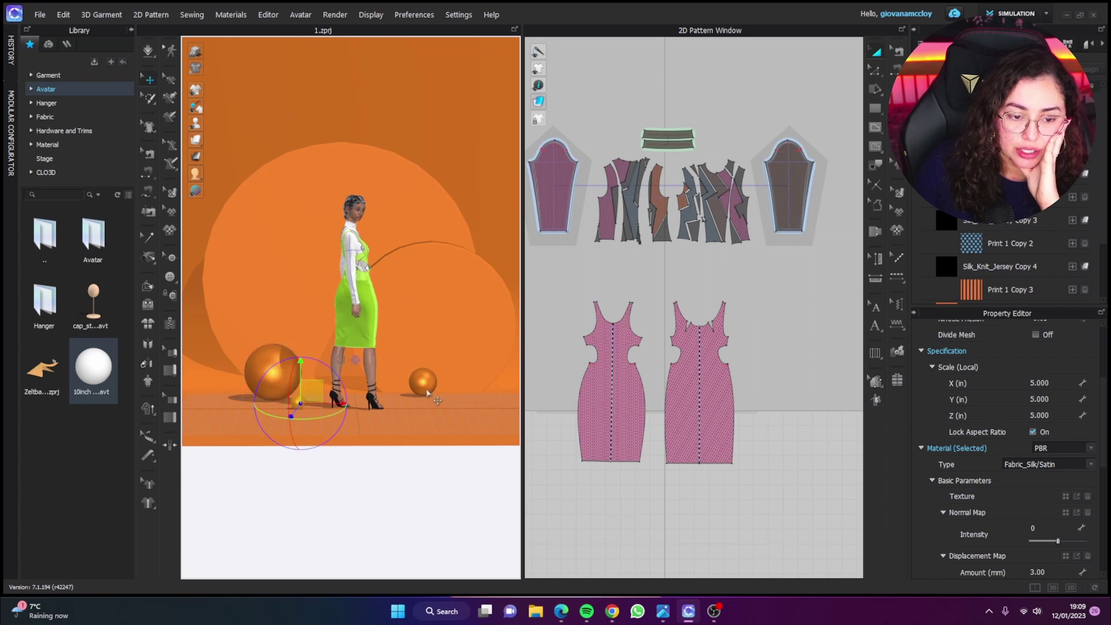
scroll(307, 217, down, 2)
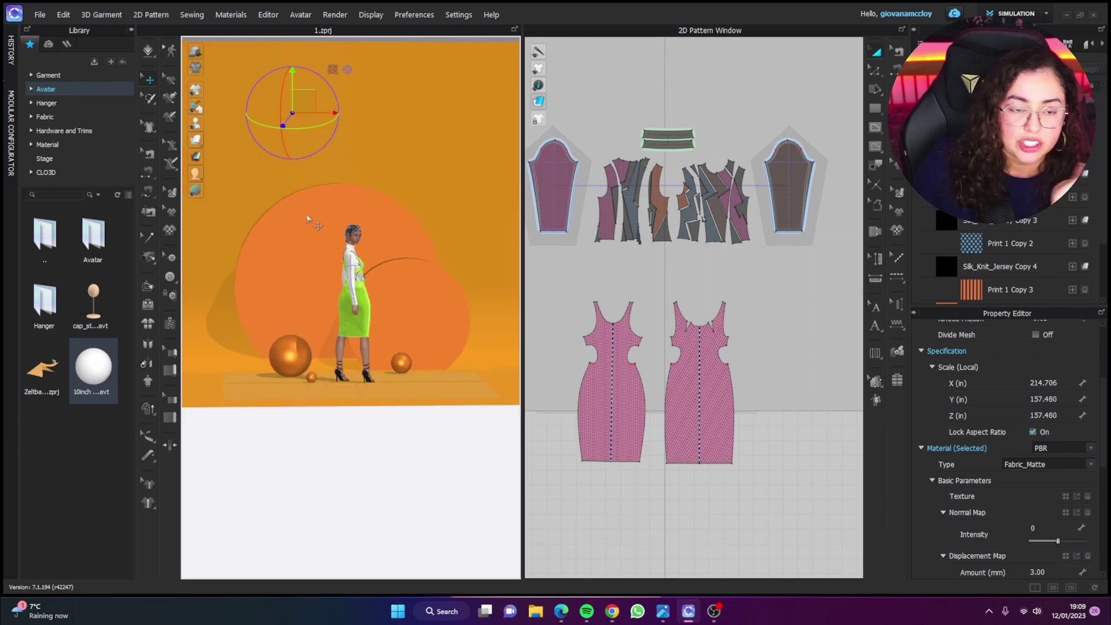
click(424, 330)
click(409, 520)
scroll(408, 520, up, 3)
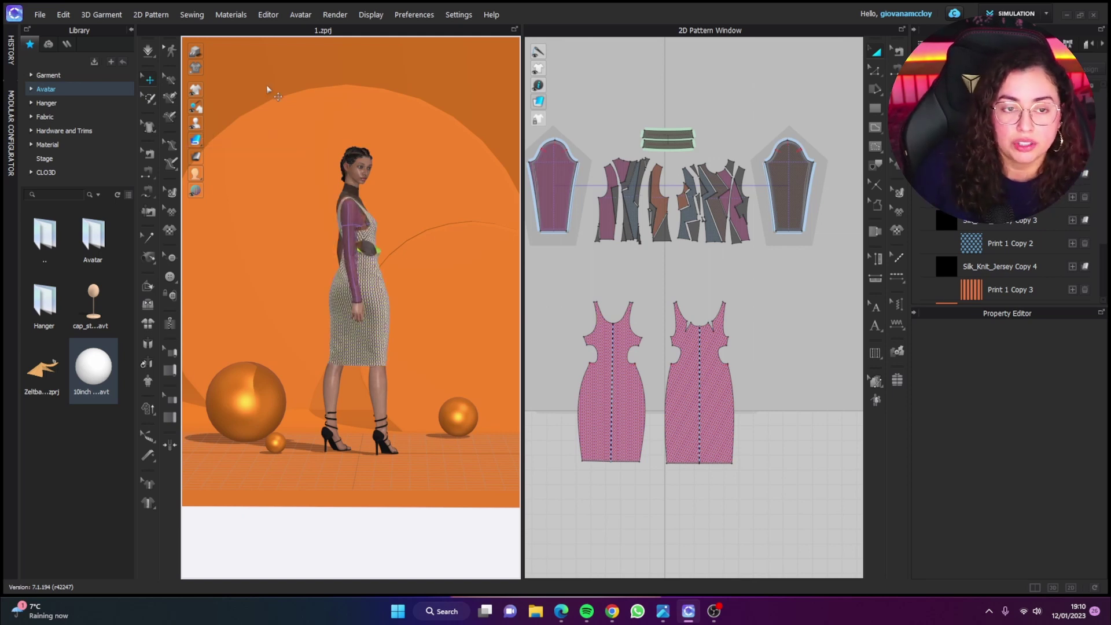
- Start an interactive render framed on the full-length avatar and open the render's light properties
click(335, 15)
click(341, 29)
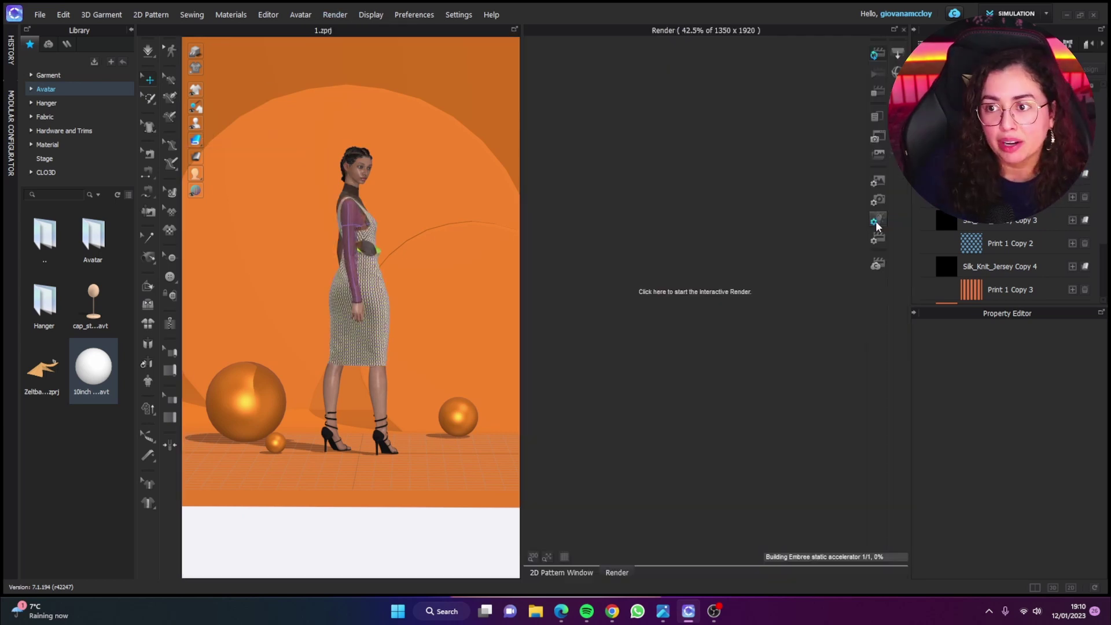
scroll(265, 260, up, 2)
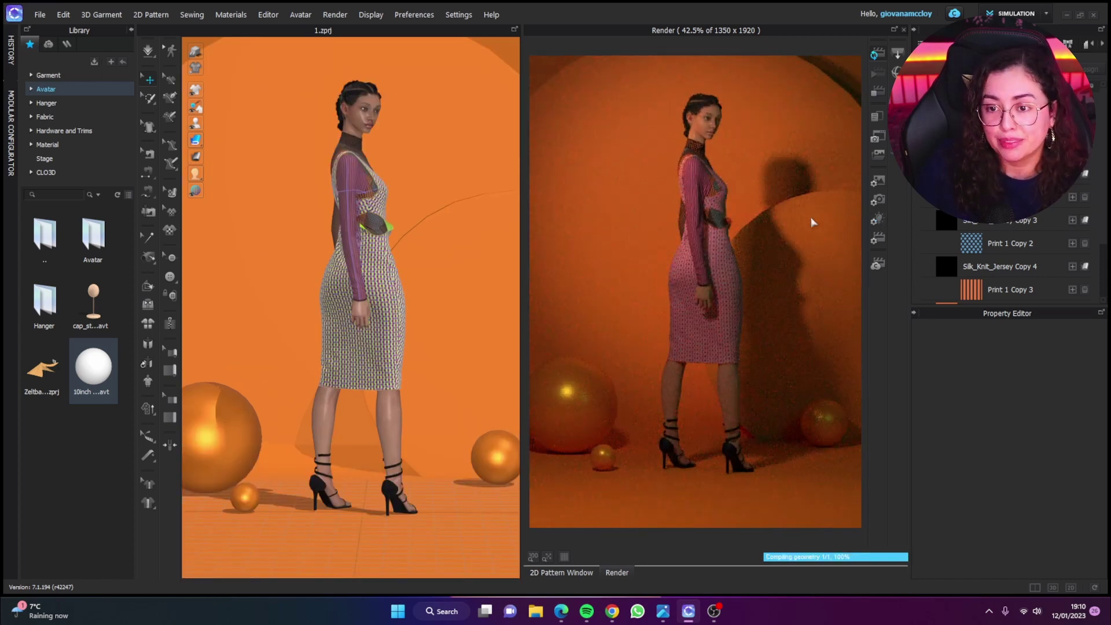
click(878, 219)
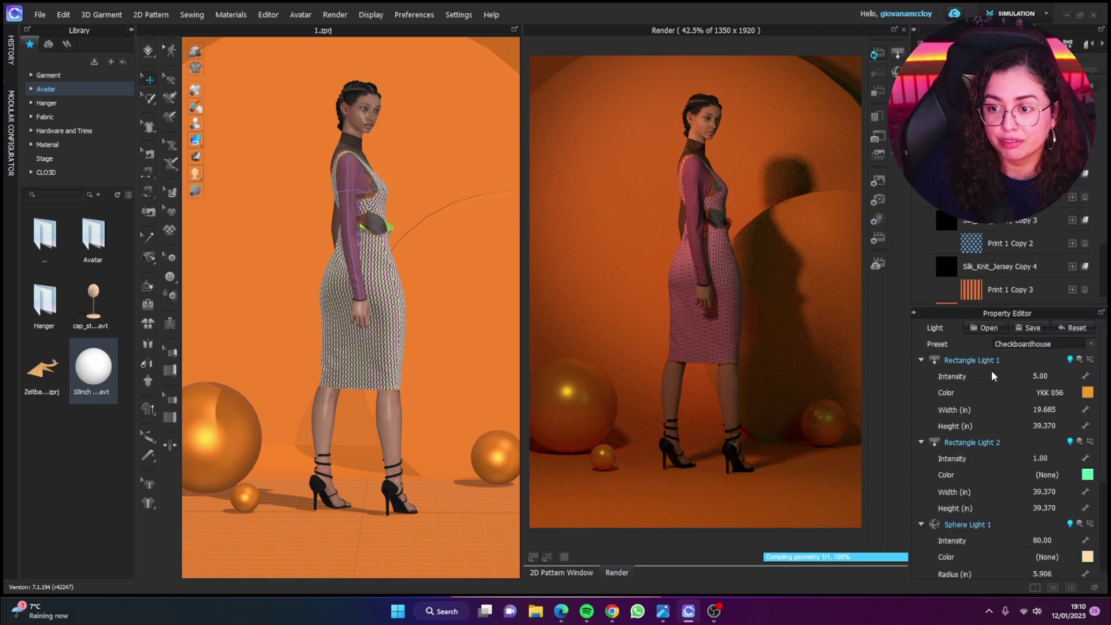
mouse_move(1020, 355)
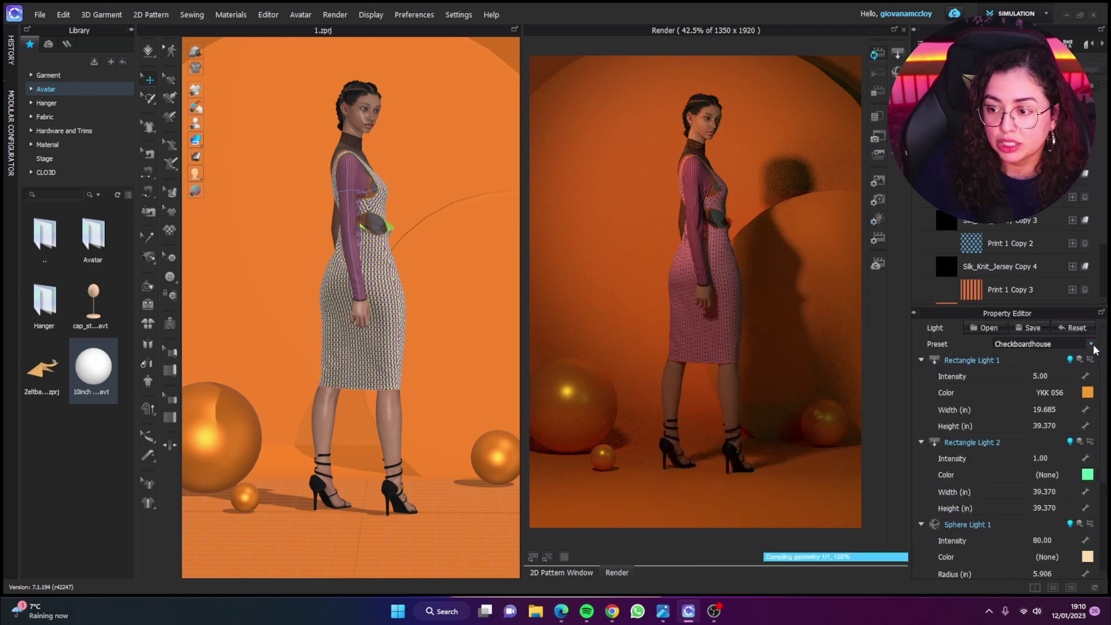
- Try the Whitehouse, Checkboardhouse and Tilestreet light presets on the render, and set the preset to Swimmingpool
click(1064, 344)
click(1069, 361)
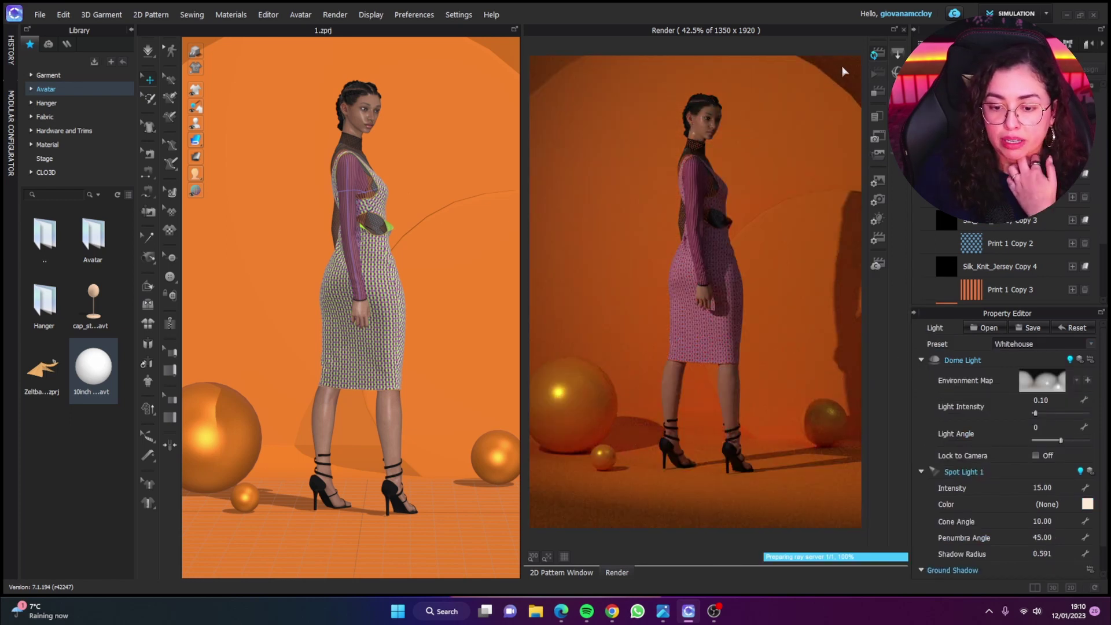
click(1091, 345)
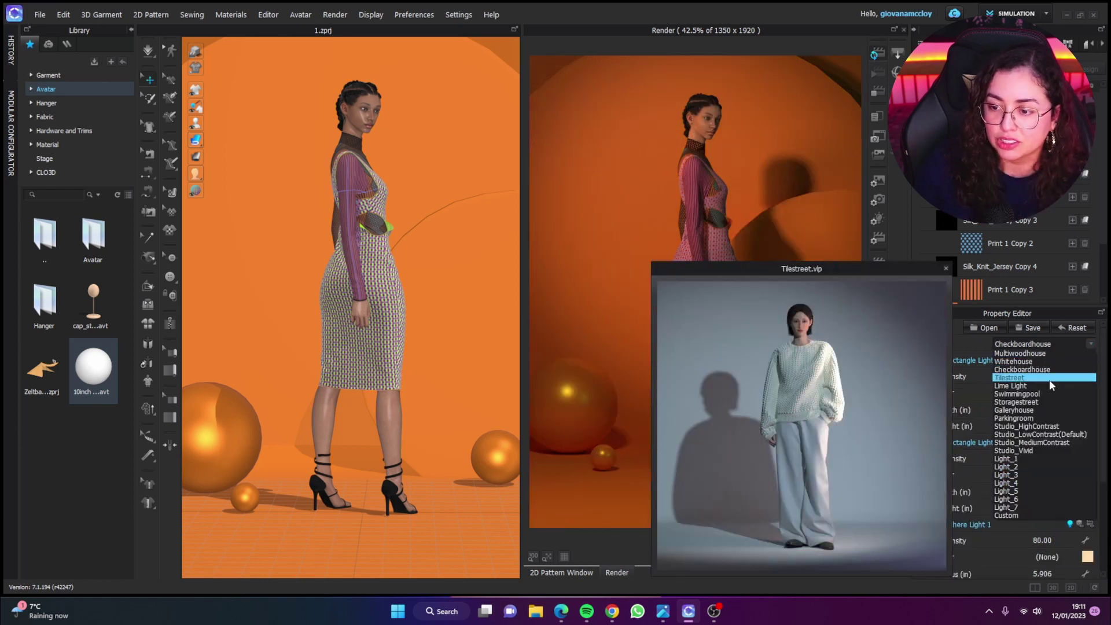
click(1074, 373)
click(1051, 380)
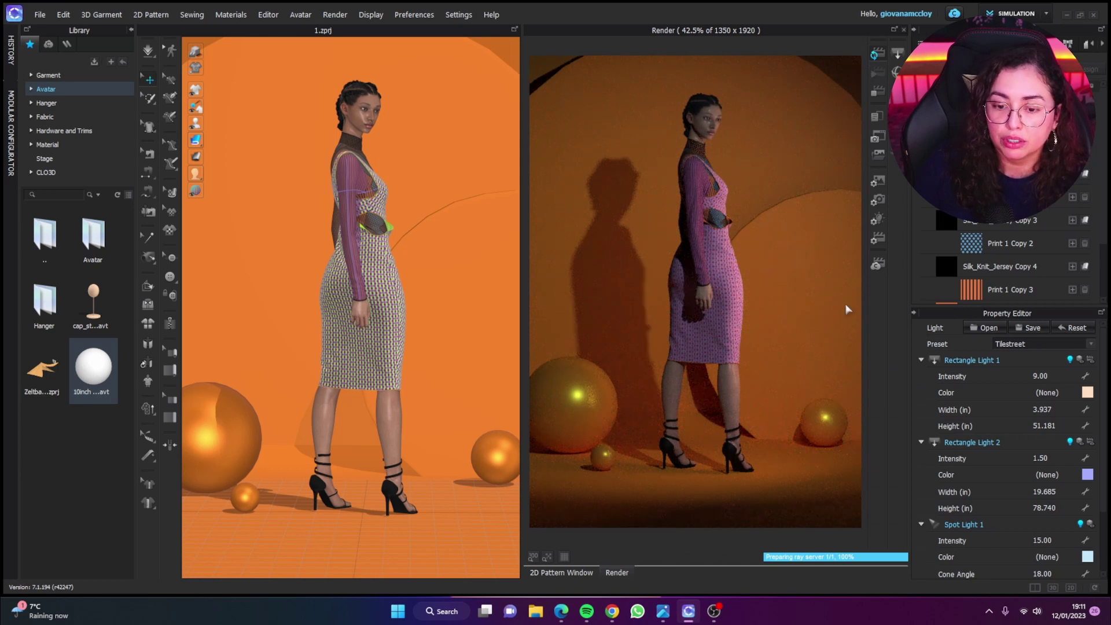
click(1020, 397)
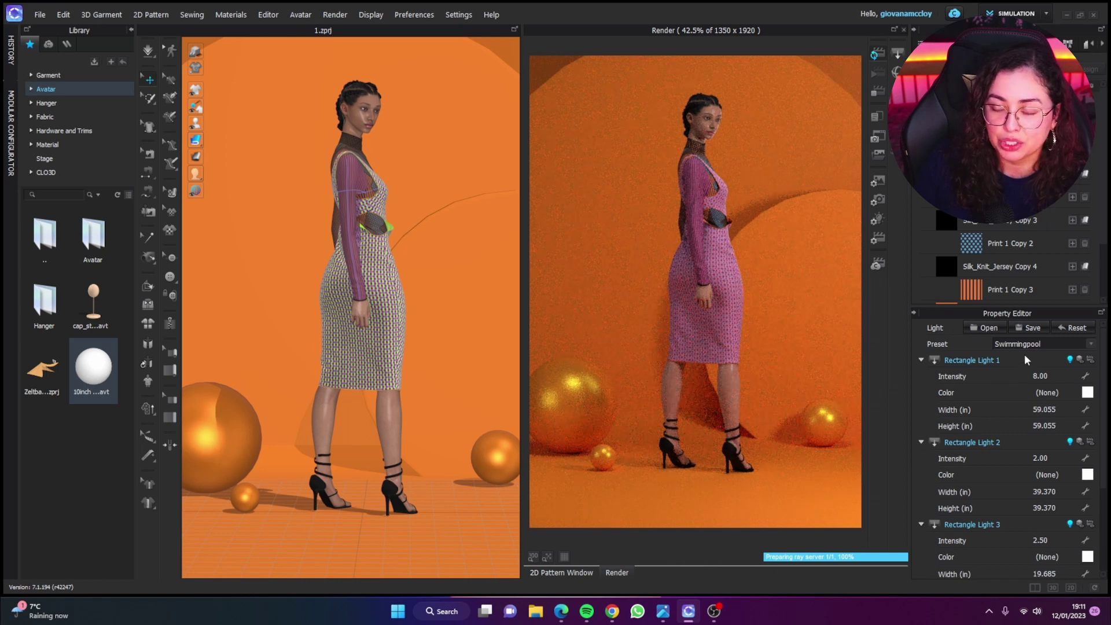